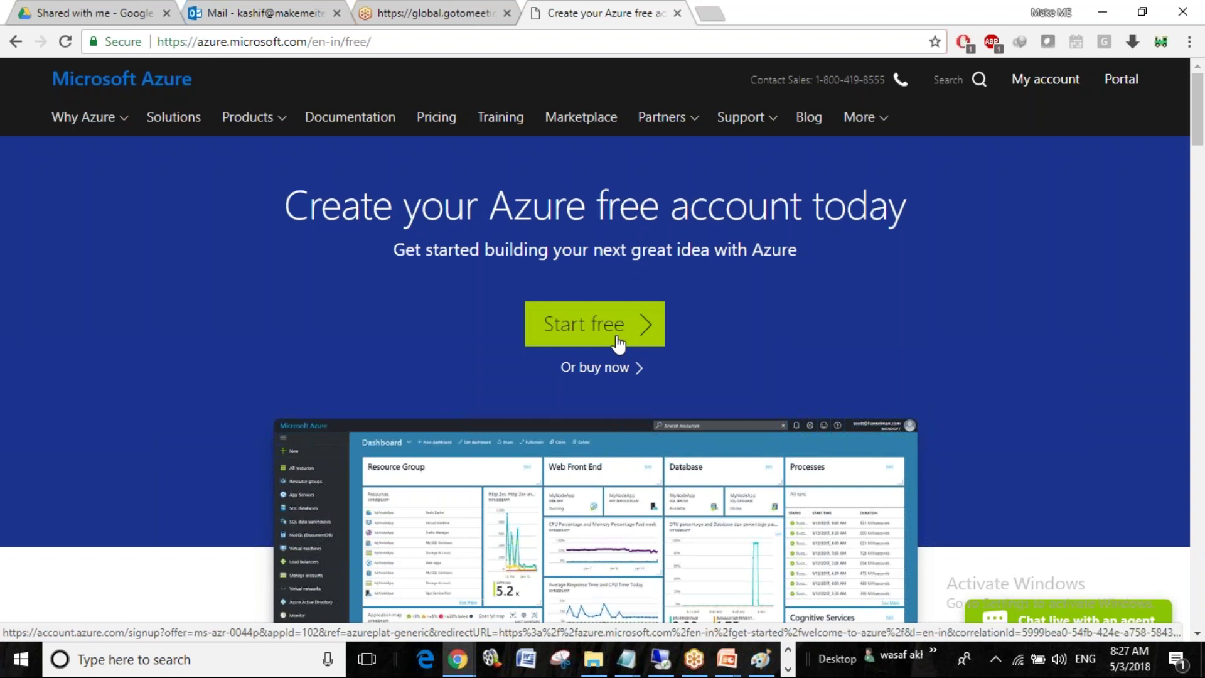
Start the free Azure account sign-up, briefly checking the Paint lab notes
click(618, 344)
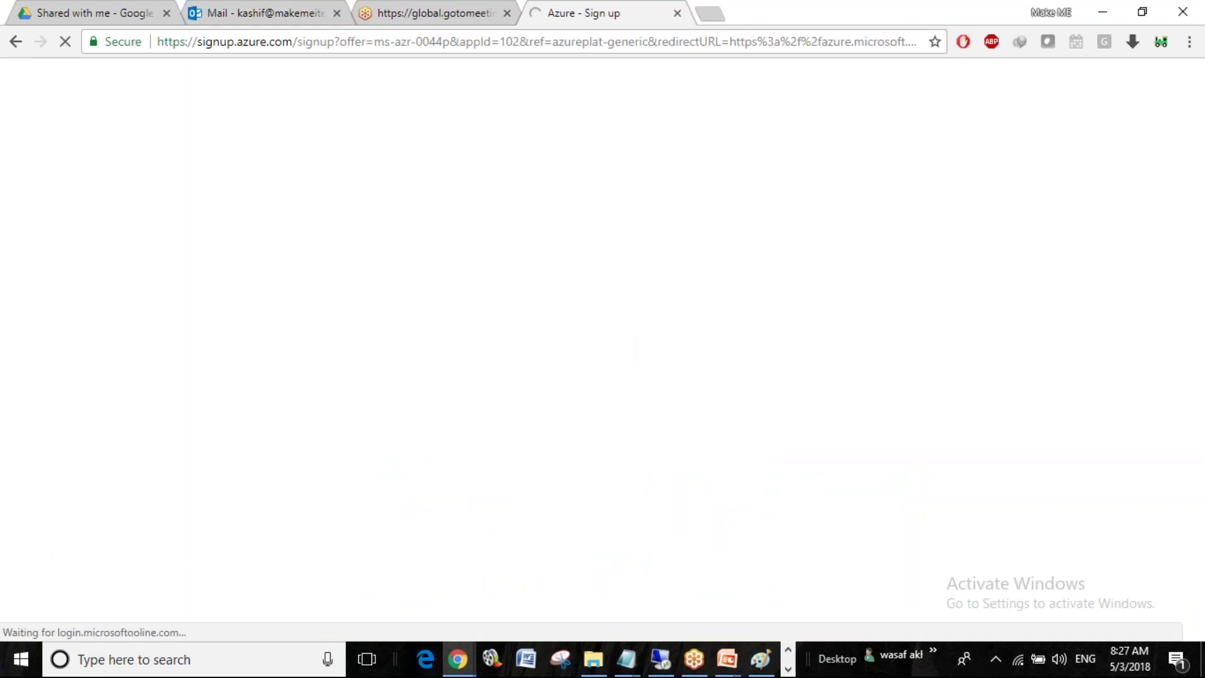
click(758, 667)
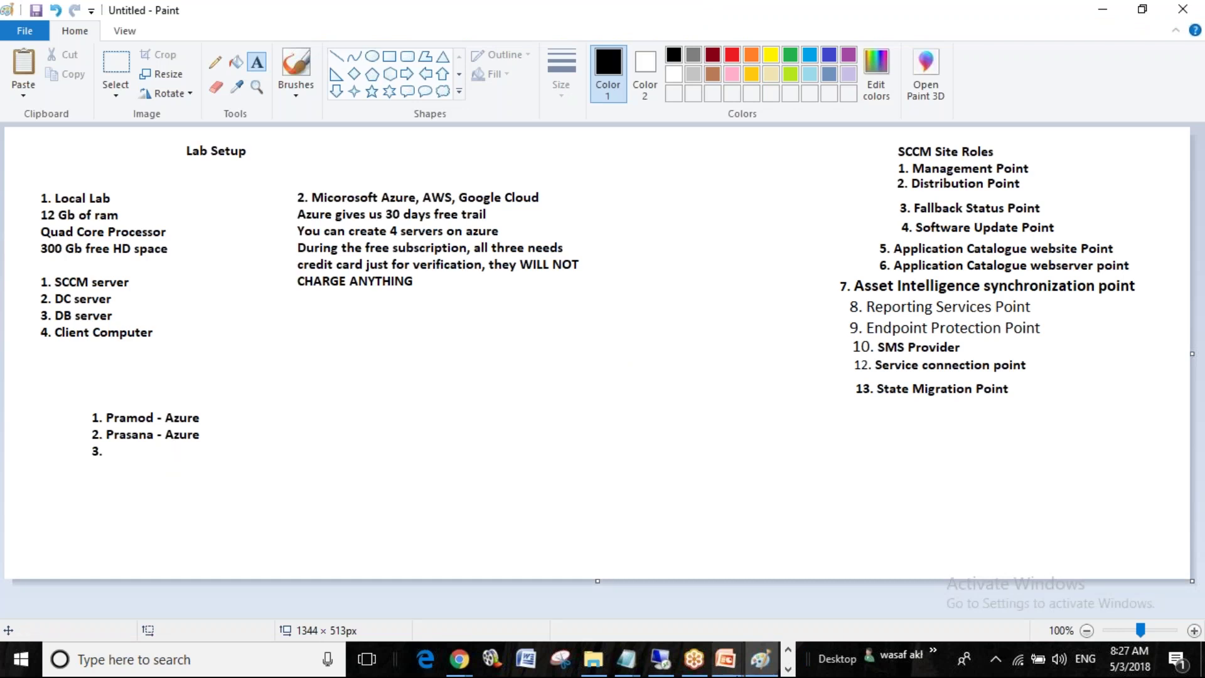
click(760, 669)
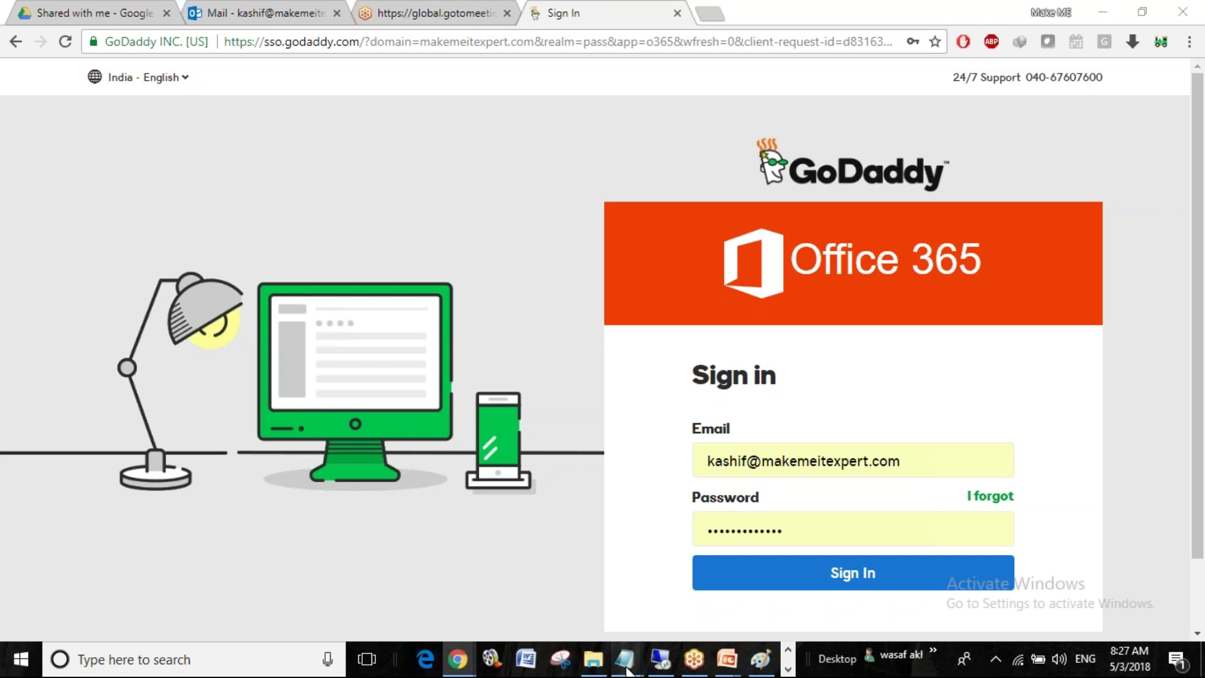
mouse_move(629, 670)
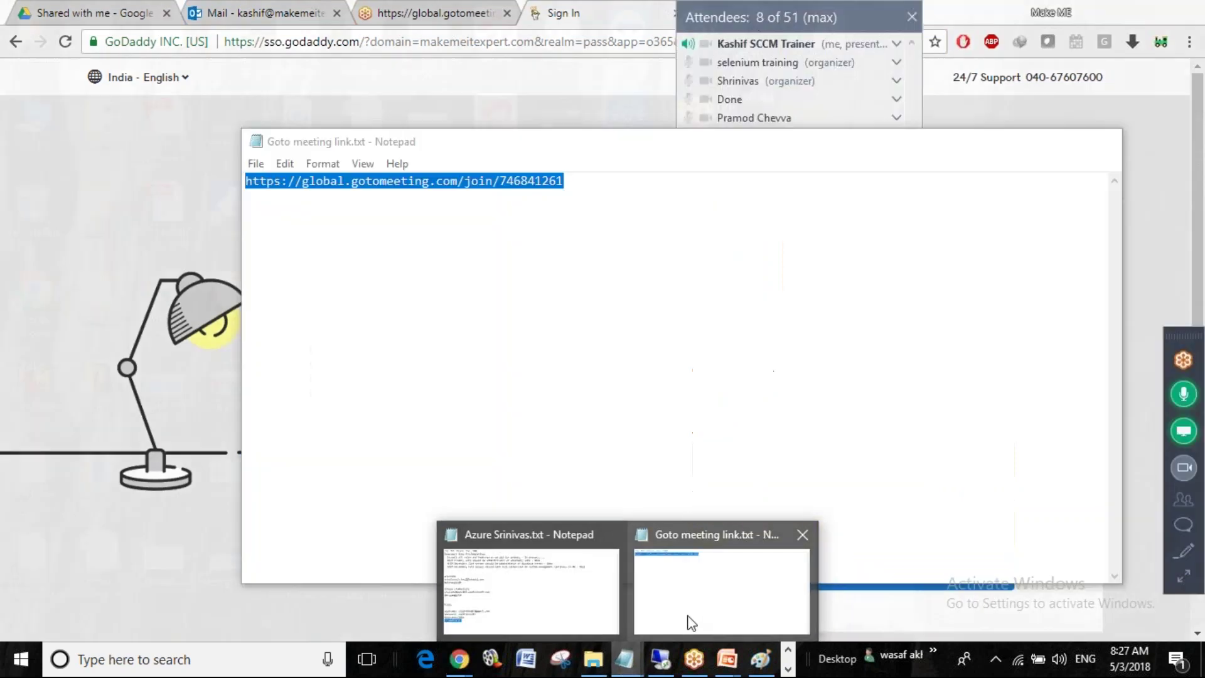
Below the meeting link, add 'You need to download VMware Workstation and install on server machine'
click(691, 623)
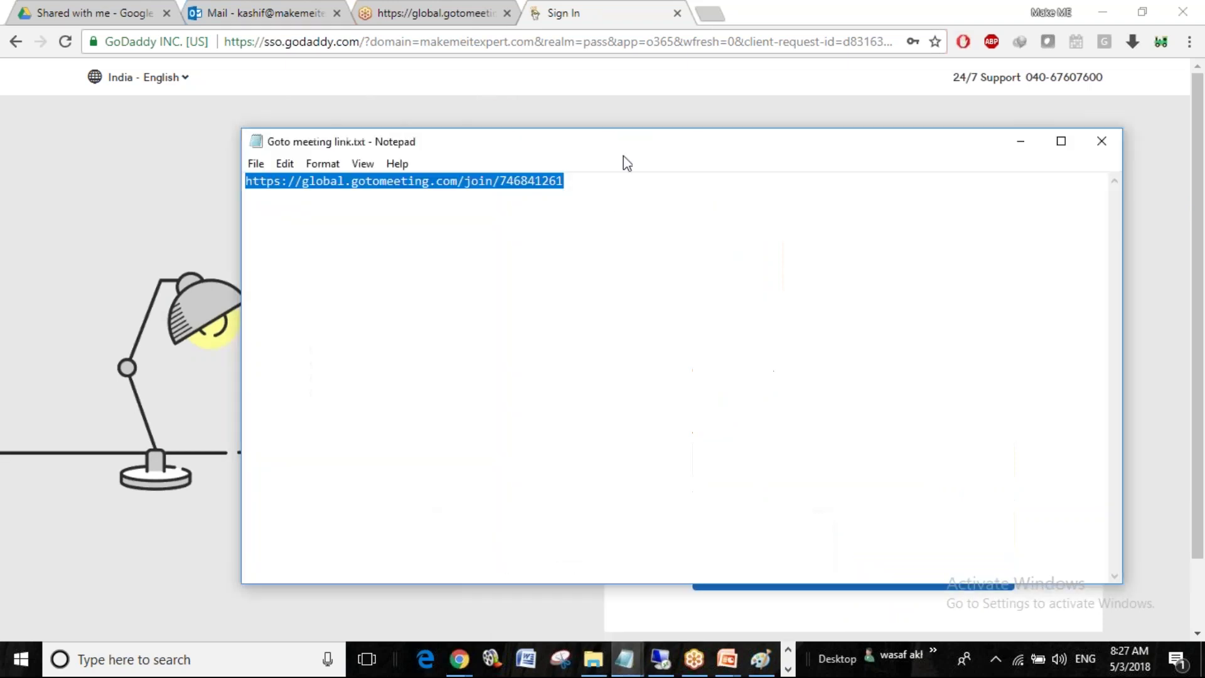
click(612, 208)
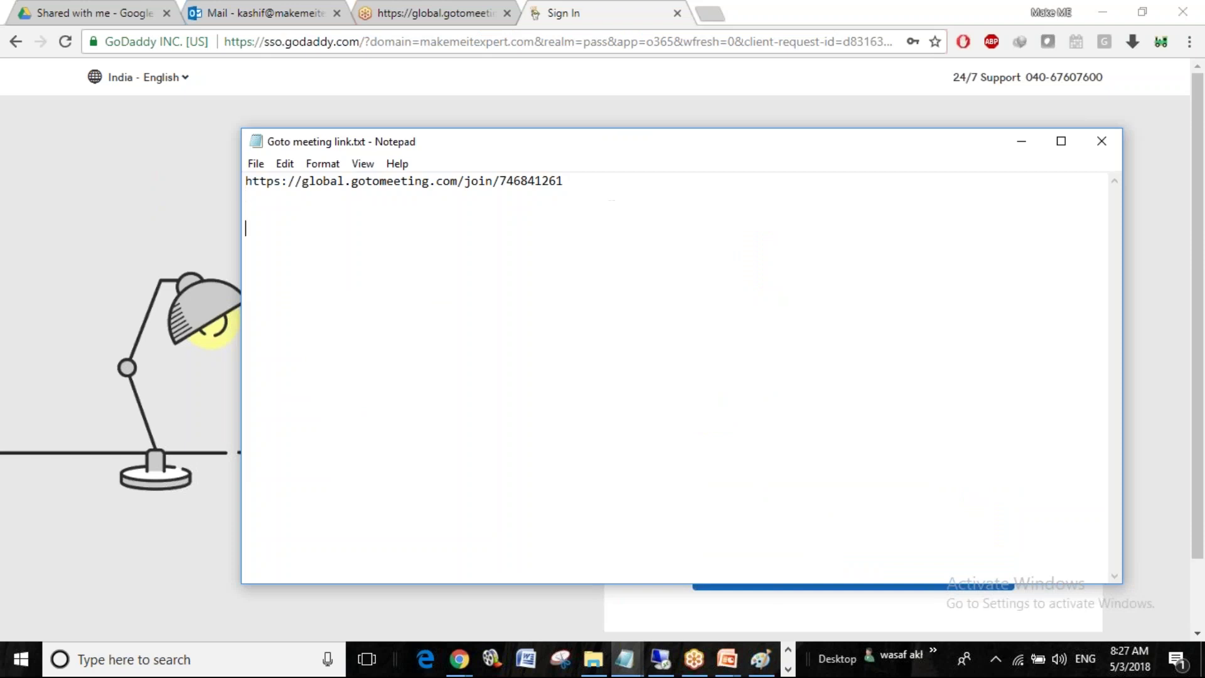
key(Return)
text(You need to download VM)
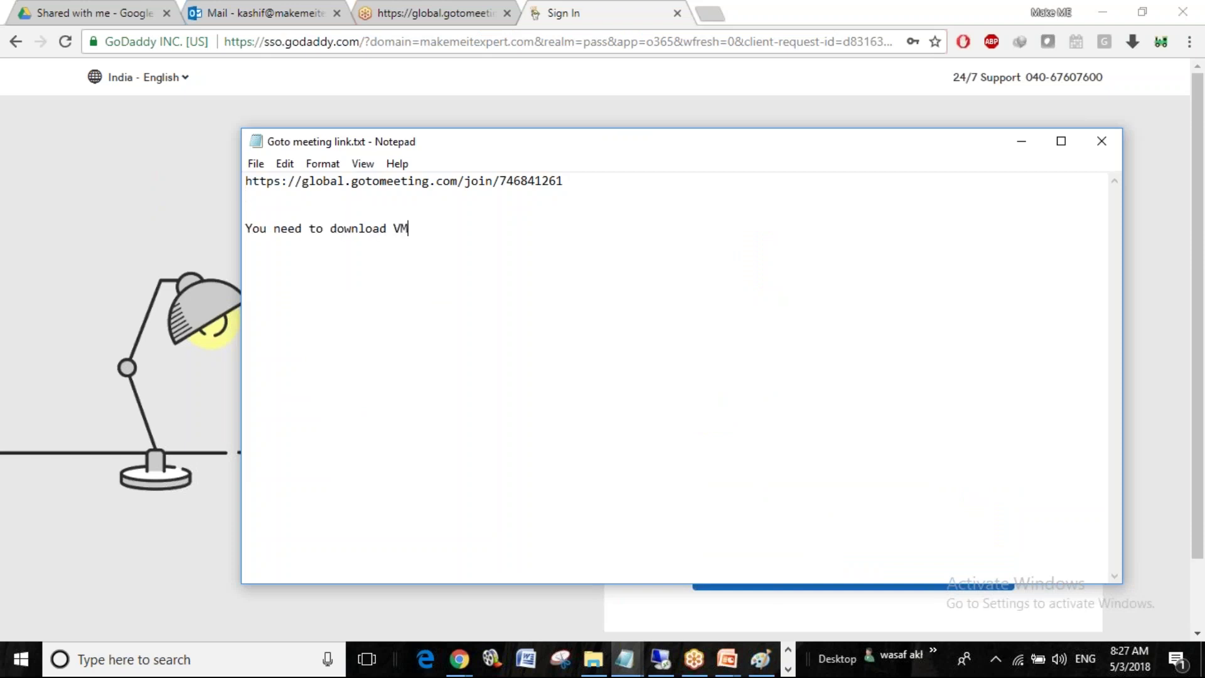
text(ware WOrkstatin)
key(BackSpace)
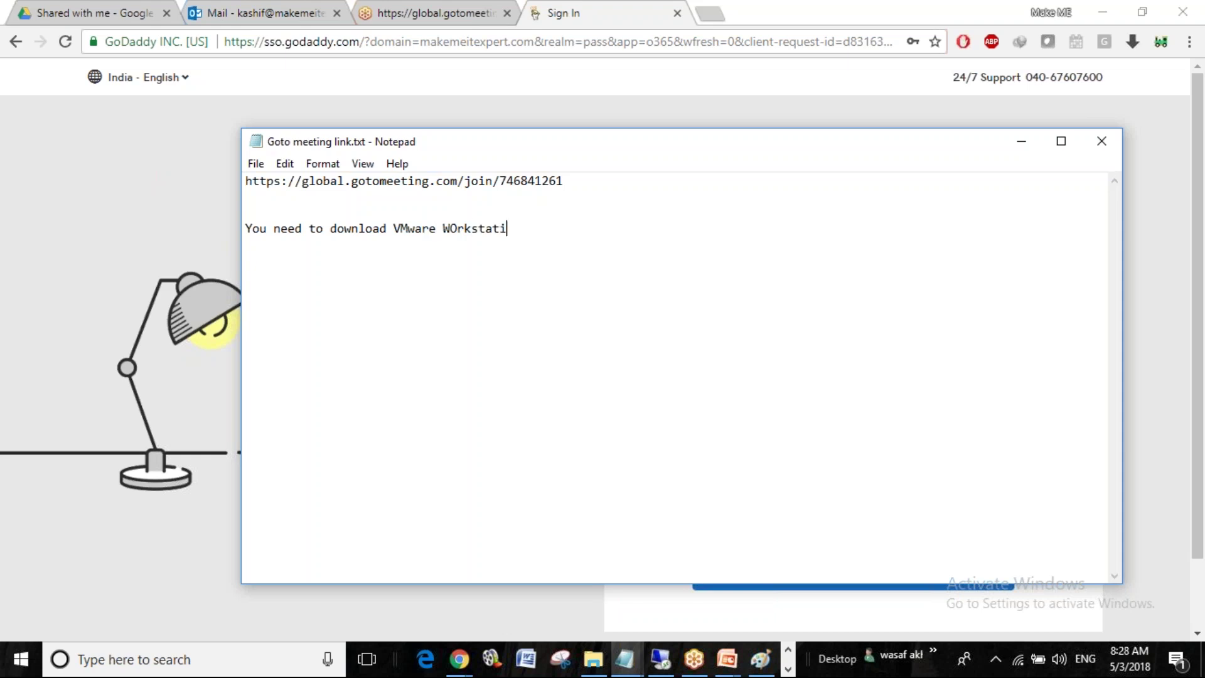
text(on and install on server)
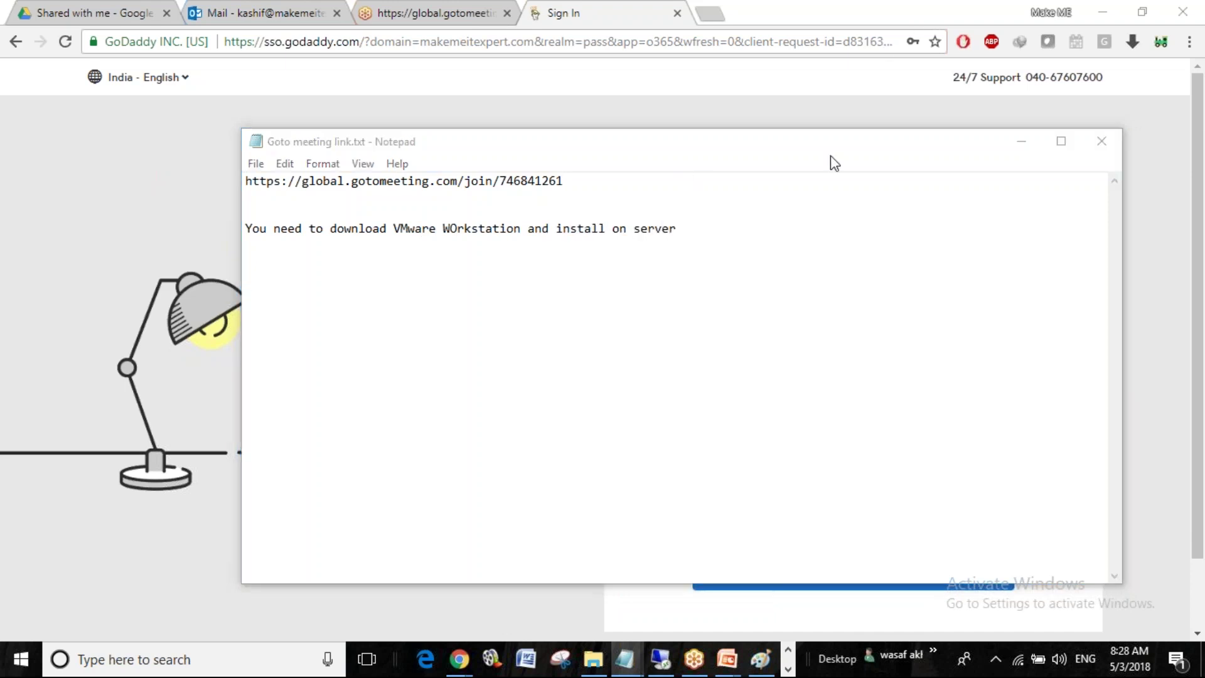
click(774, 225)
text(m)
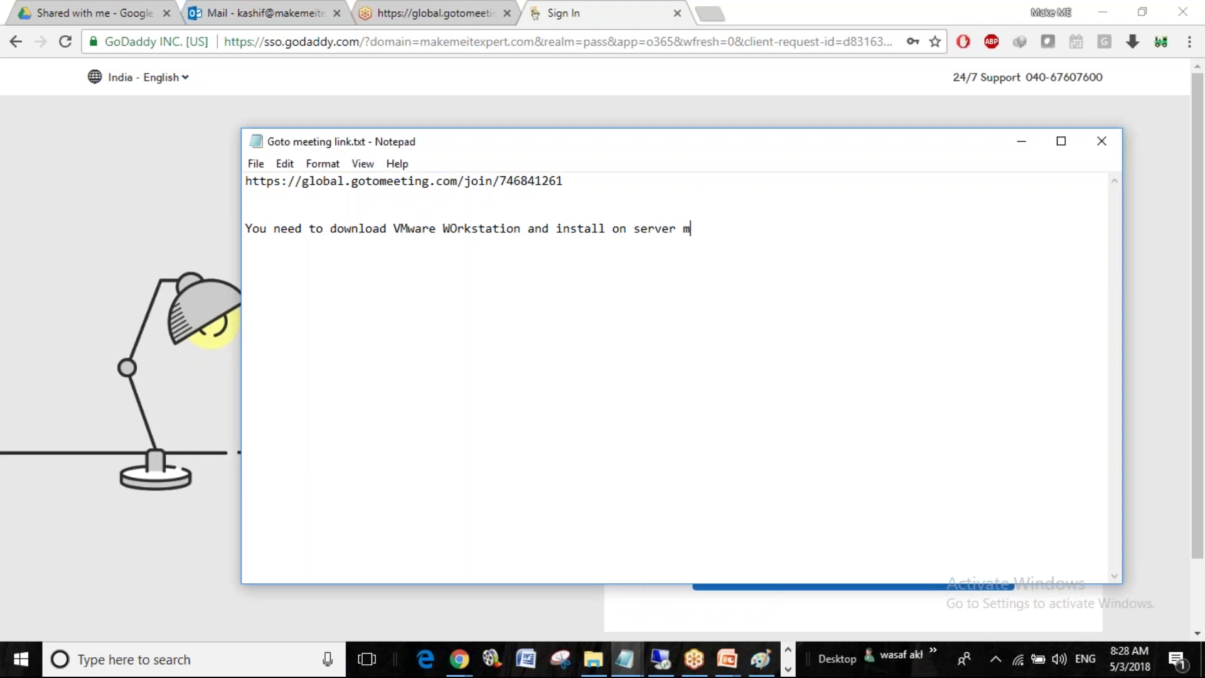
text(achine)
List the downloads: Windows Server 2012 r2 ISO, SQL server 2014 Sp2 ISO, SCCM 1606
key(Return)
text(Donne)
key(BackSpace)
text(load - windows serv)
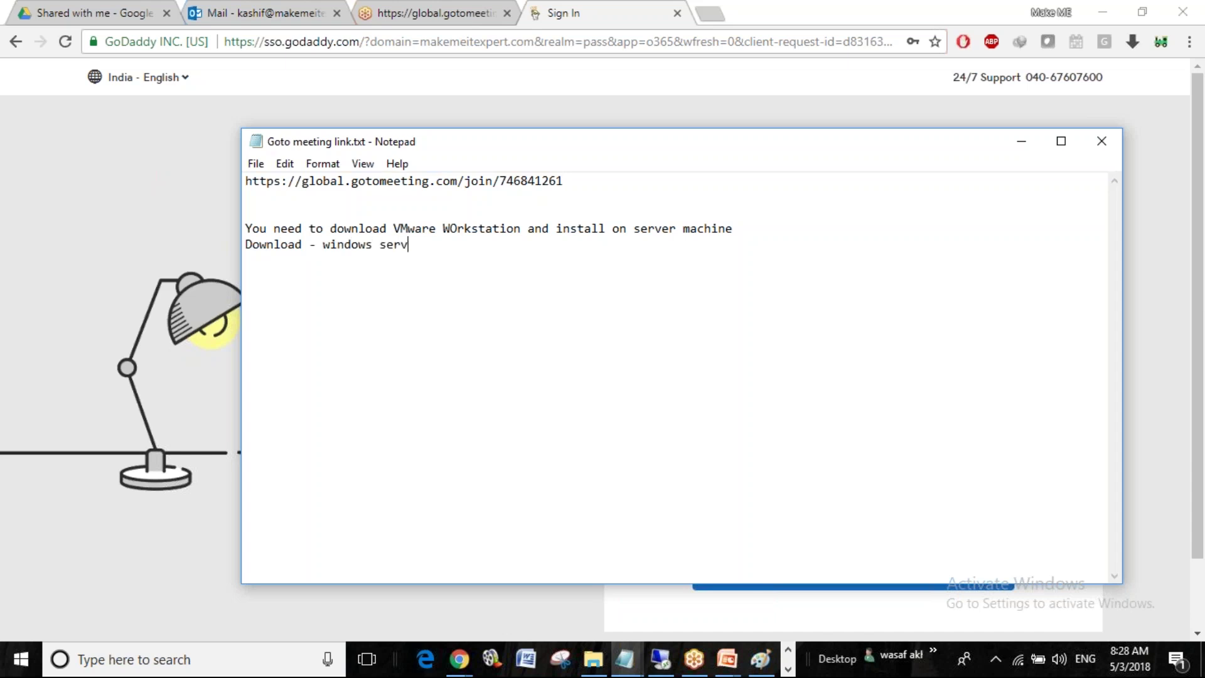
text(er 2012 r)
text(2 IS)
text(O)
key(Return)
text(Downlo)
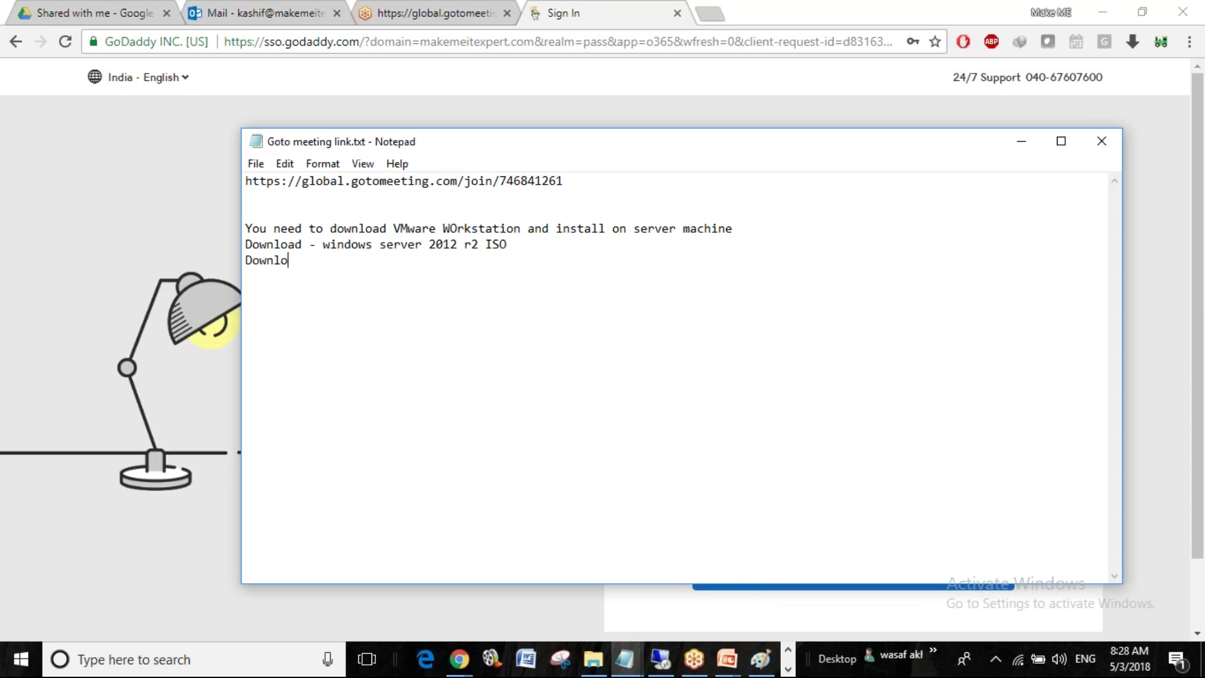
text(ad - SQL server 2014 Sp)
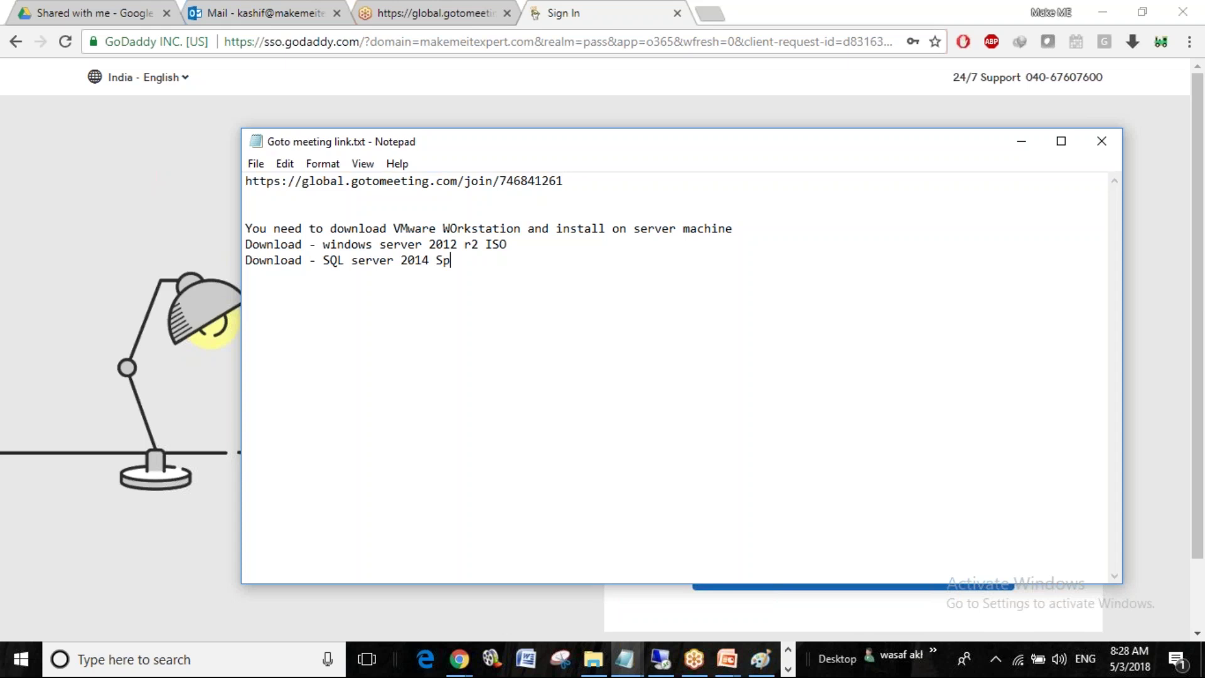
text(2 ISO)
key(Return)
text(Download - S)
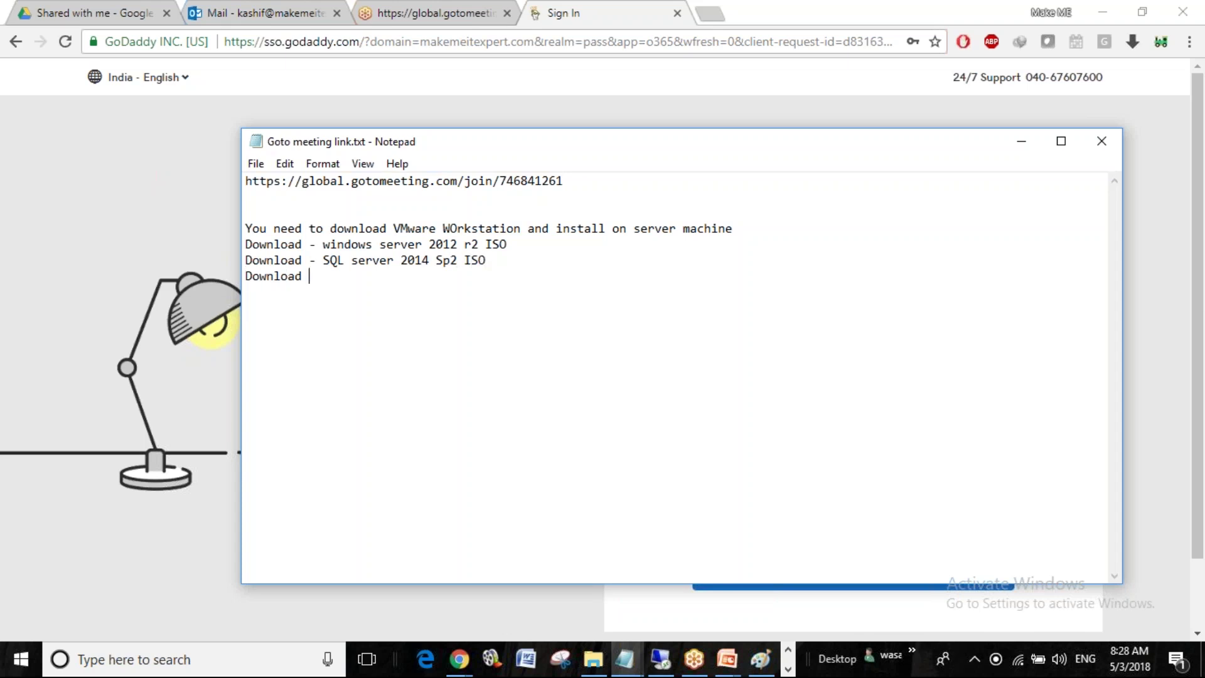
text(CCM 1606)
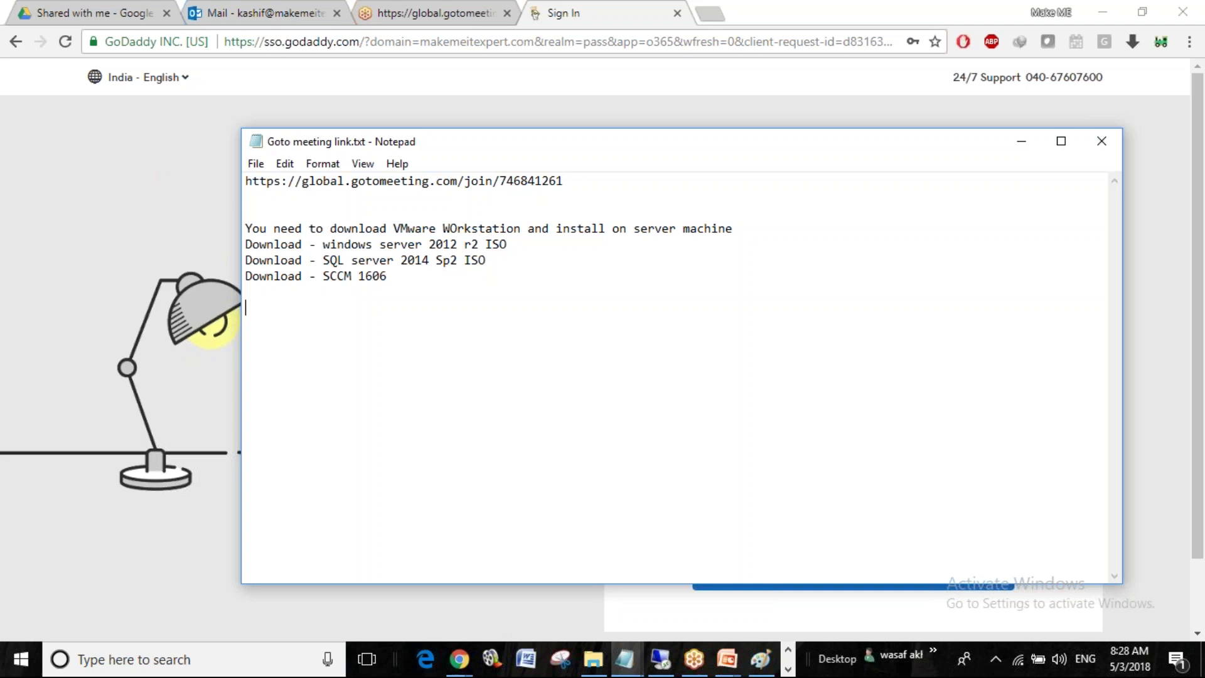
Add 'Build three servers' followed by DB, SCCM and DC
key(Return)
key(Return)
text(Build three servers )
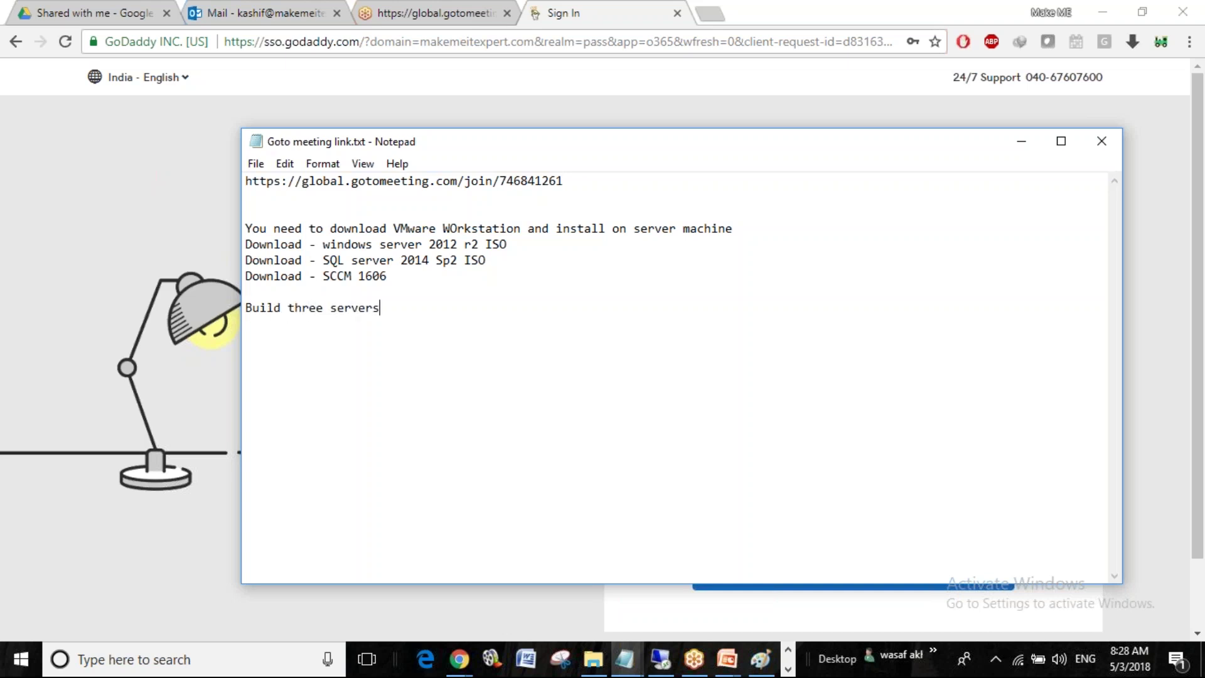
text(db)
key(BackSpace)
key(BackSpace)
text(D)
text(B )
text(SCC)
text(M)
key(Return)
text(DC)
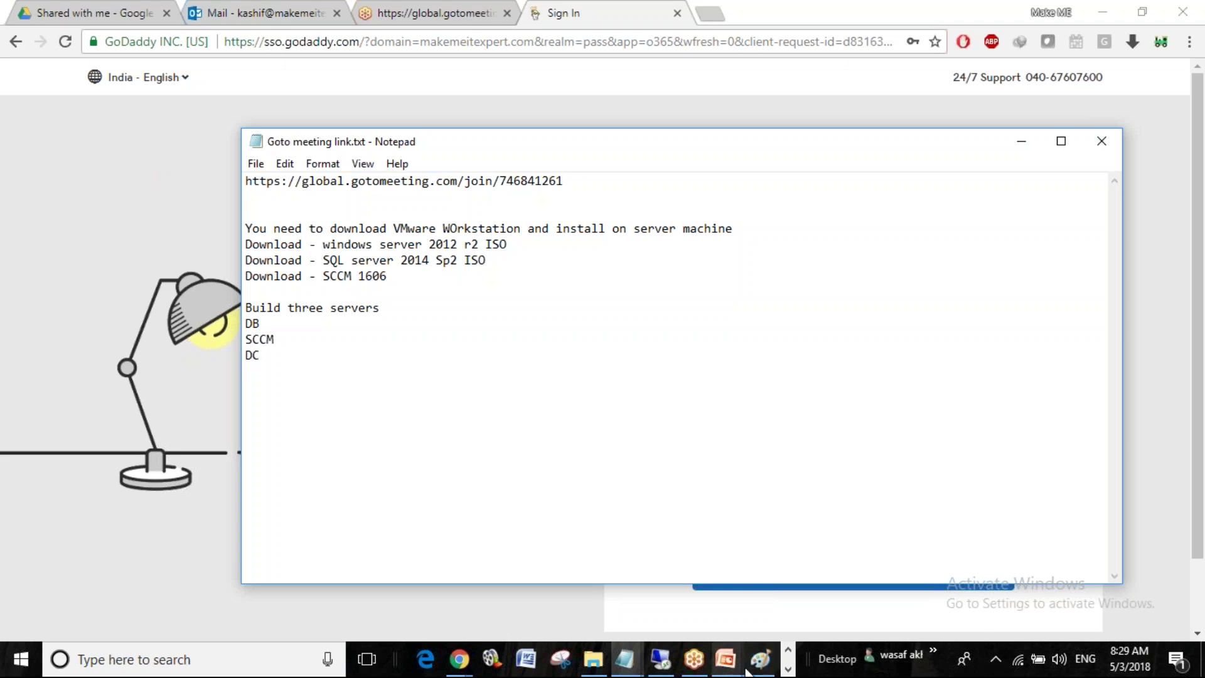
click(789, 670)
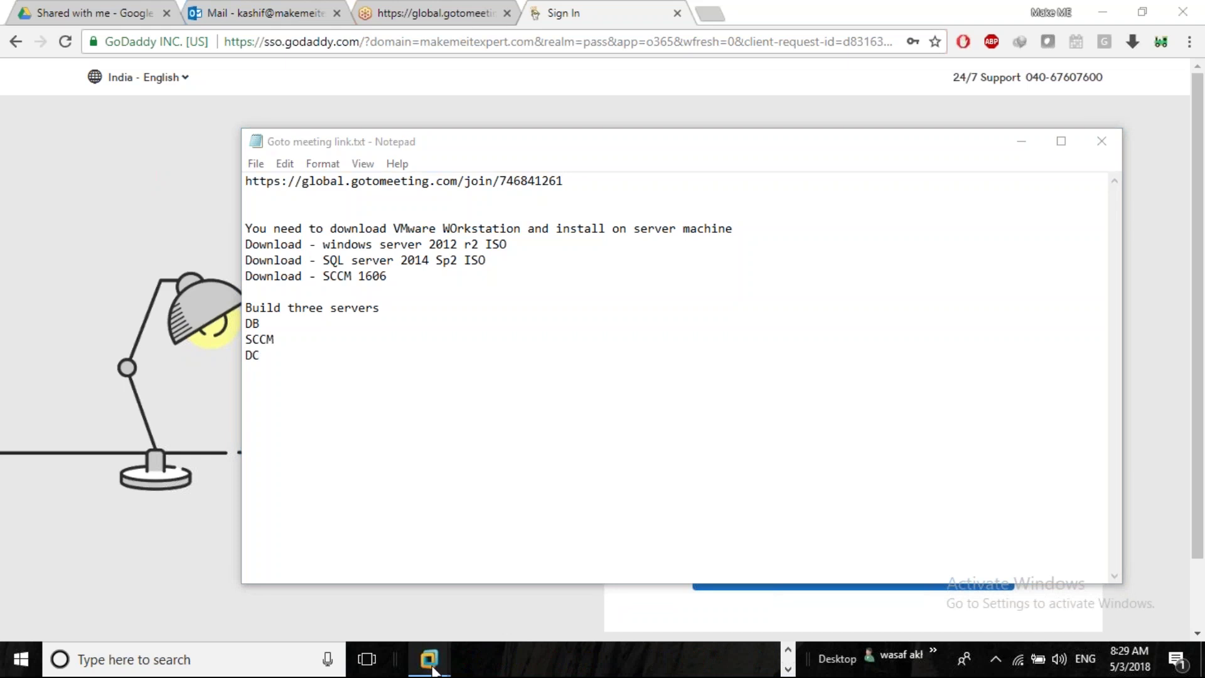
Start a typical new virtual machine from the Windows Server 2012 R2.ISO image
mouse_move(433, 671)
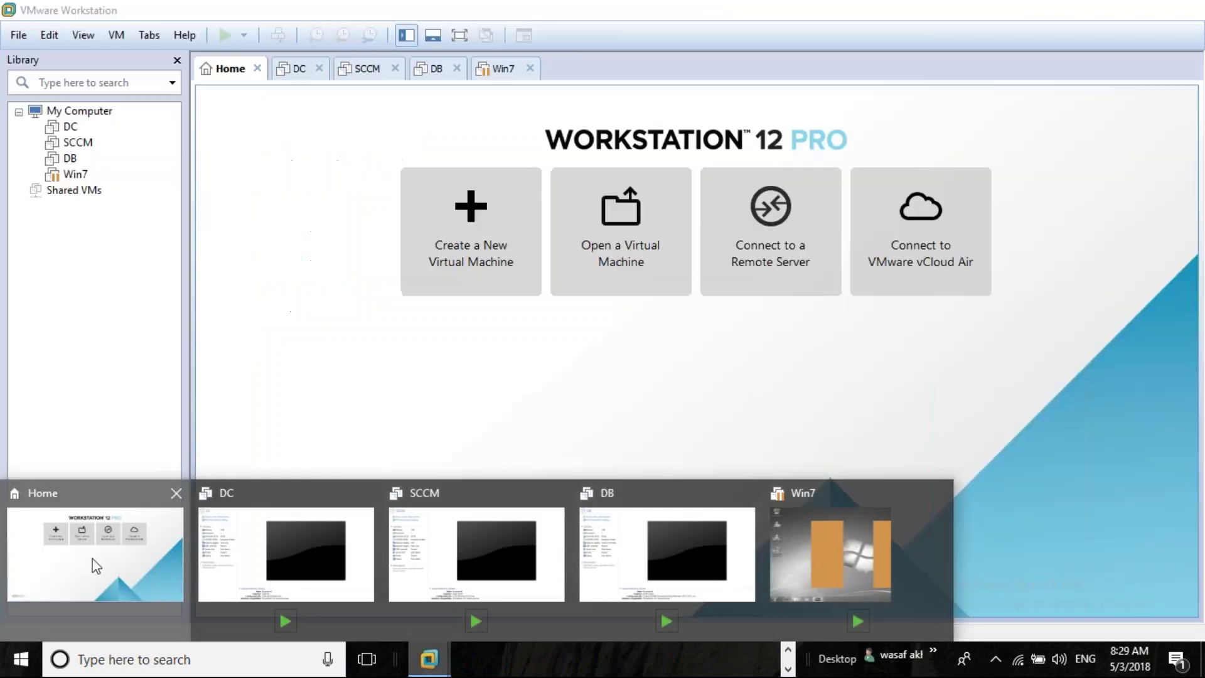
click(94, 565)
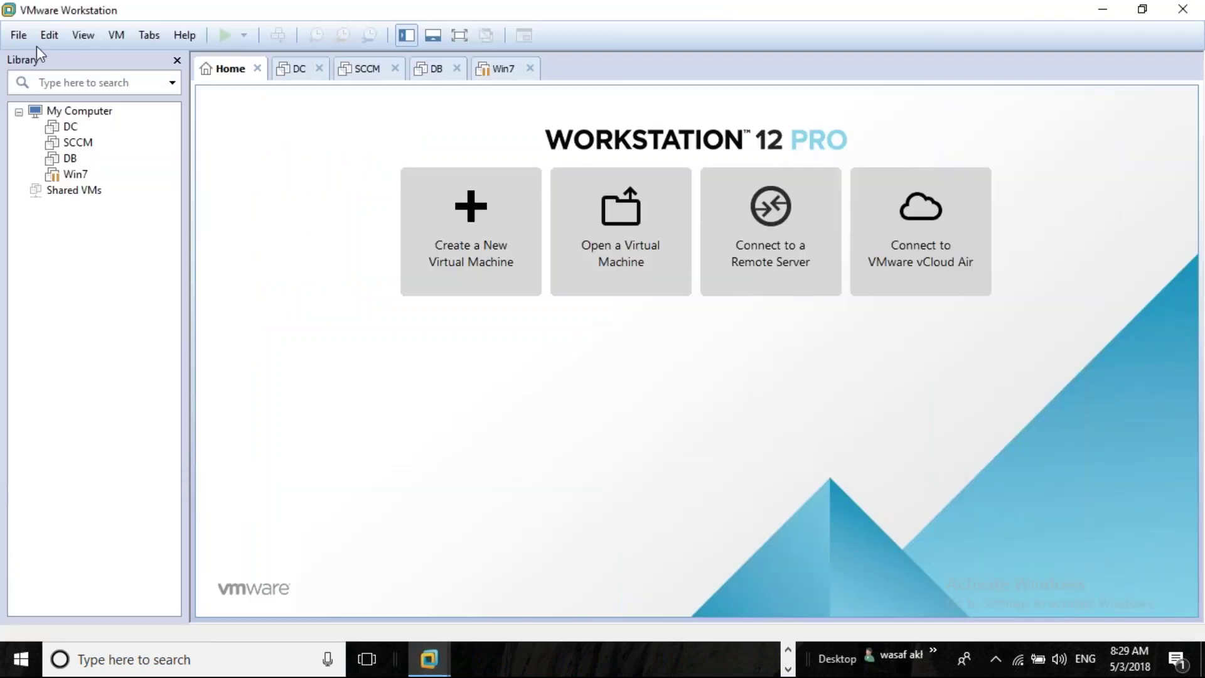
click(19, 35)
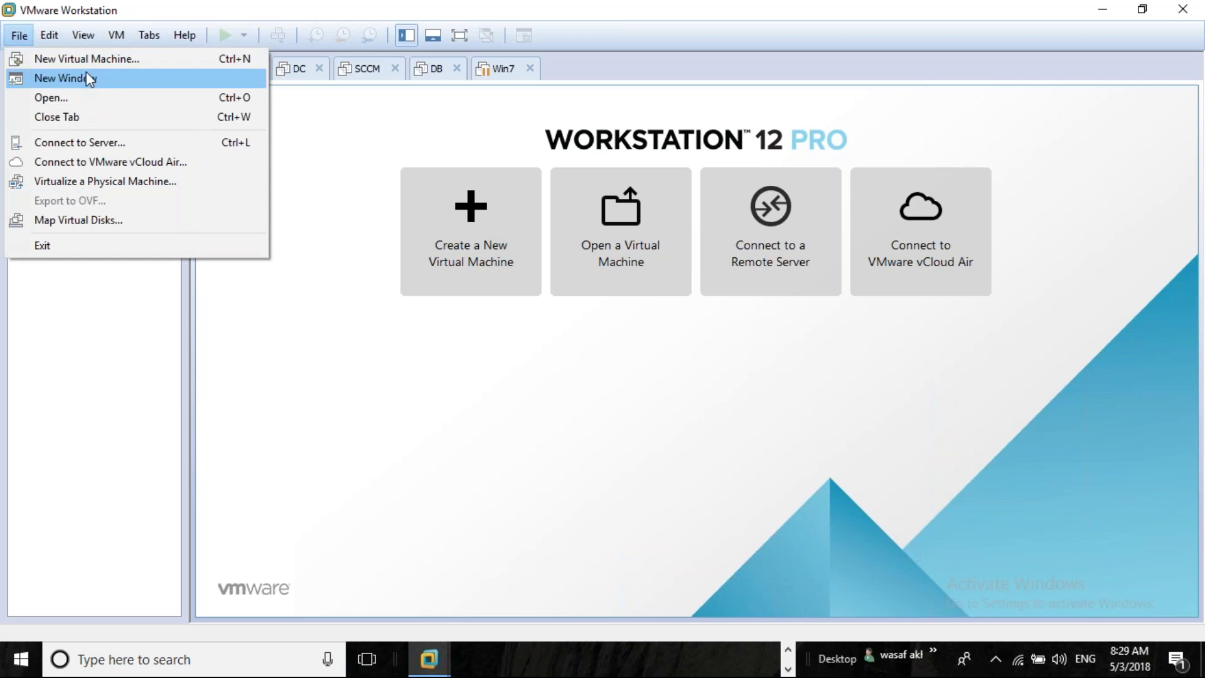
click(113, 60)
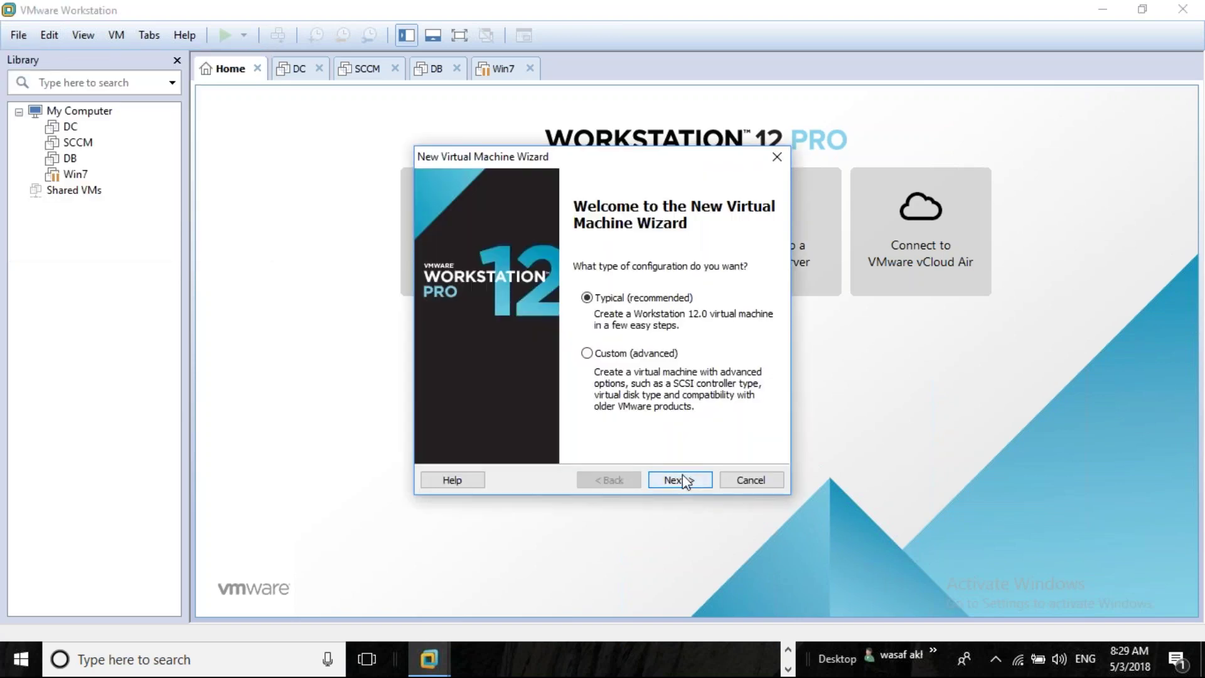
click(684, 481)
click(533, 339)
click(736, 363)
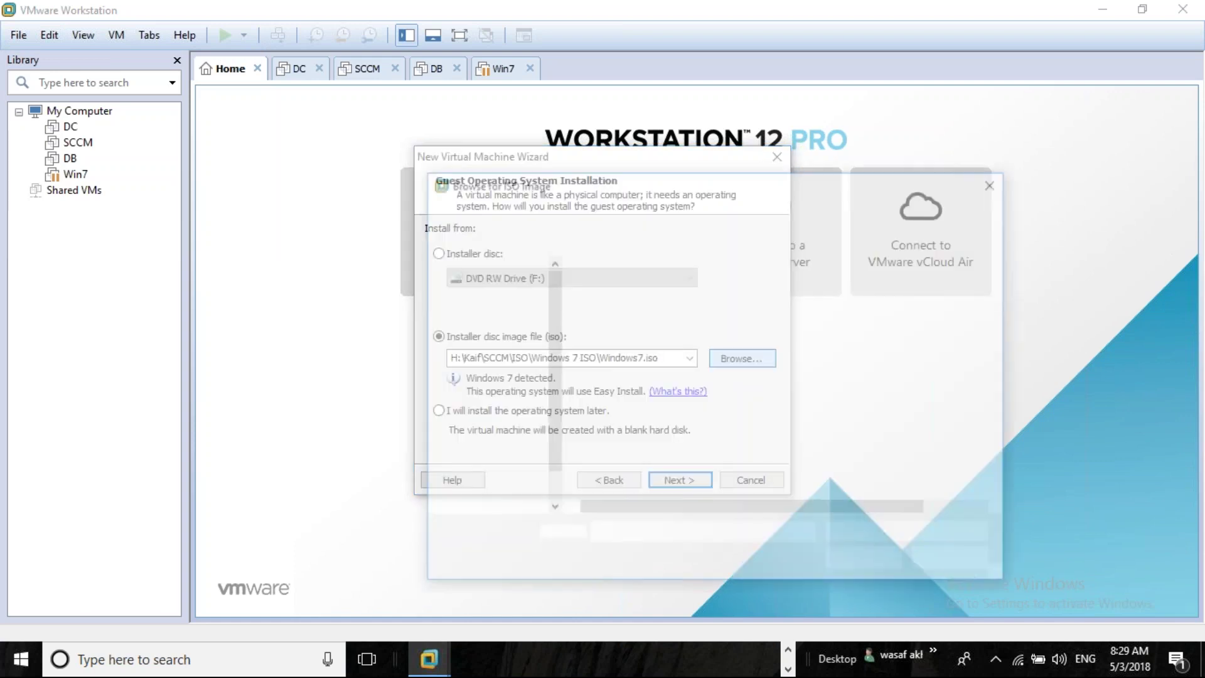
click(646, 289)
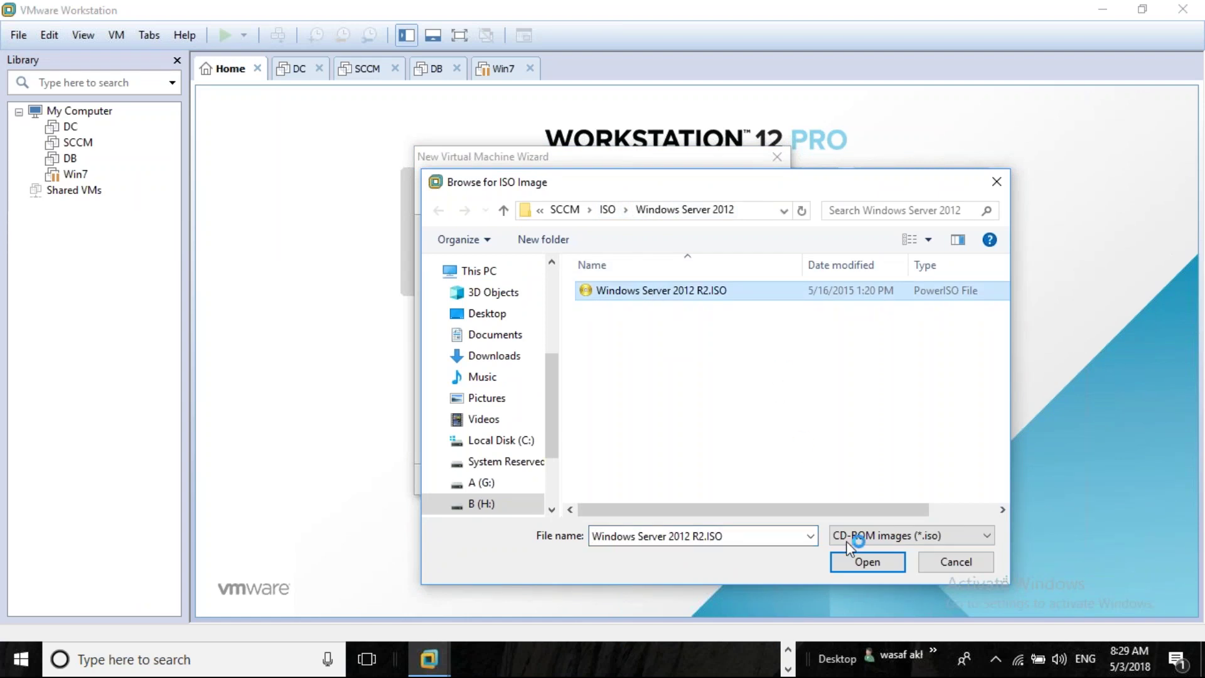
click(867, 561)
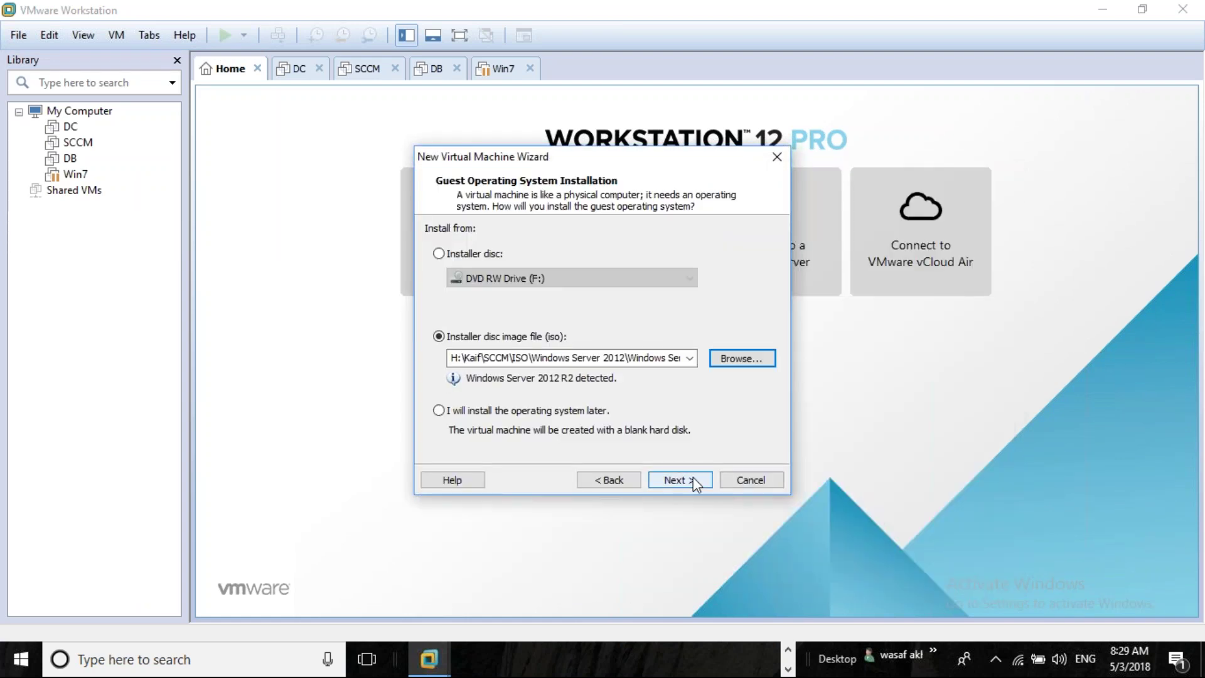
Name the virtual machine 'Domain' and finish with the default disk capacity
click(693, 481)
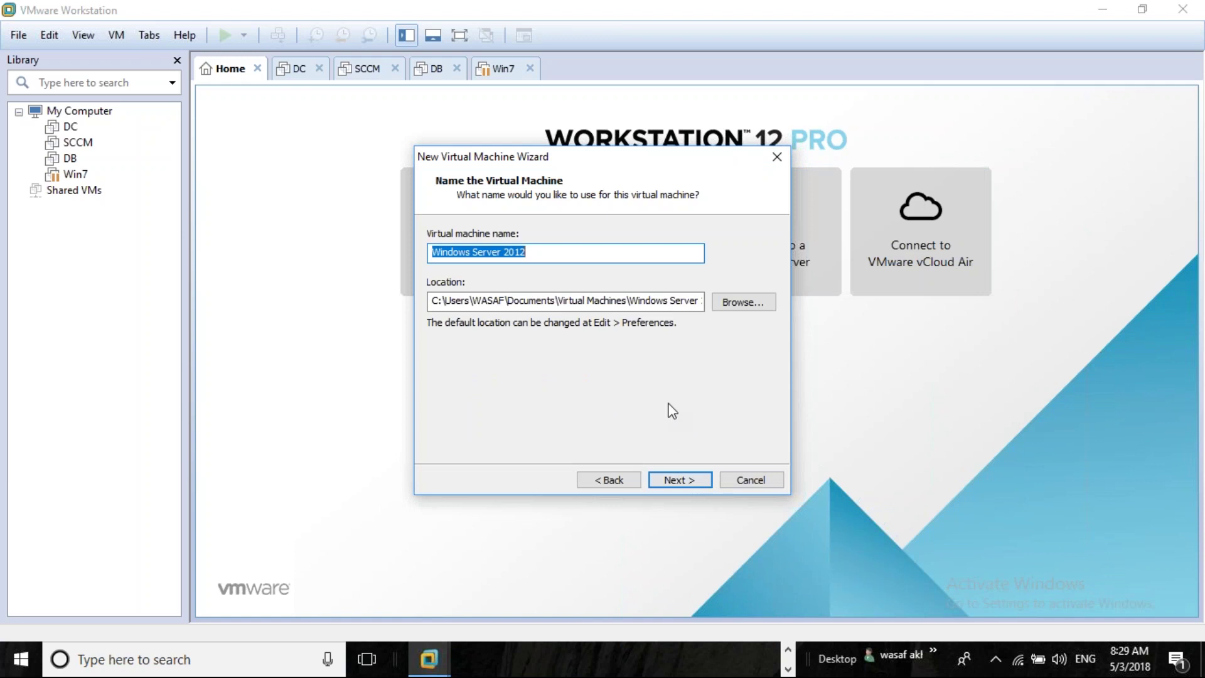
text(DC)
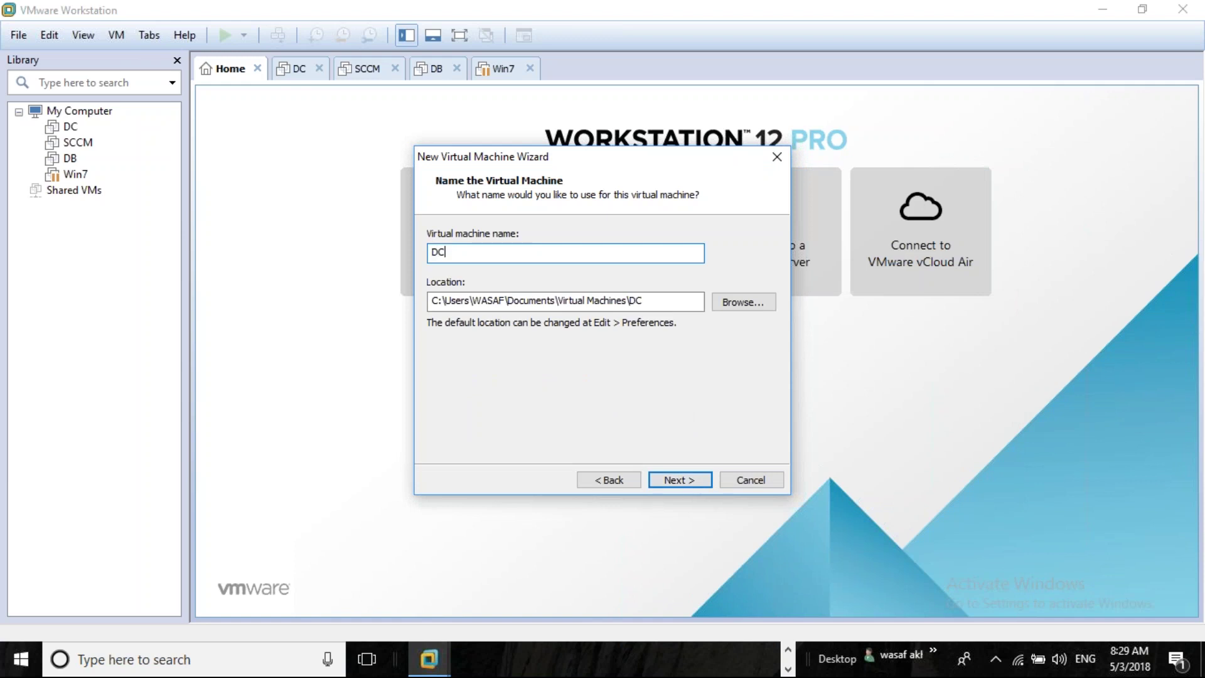
text(omain)
key(BackSpace)
key(BackSpace)
key(BackSpace)
key(BackSpace)
key(BackSpace)
key(BackSpace)
text(Domain)
click(686, 487)
click(686, 484)
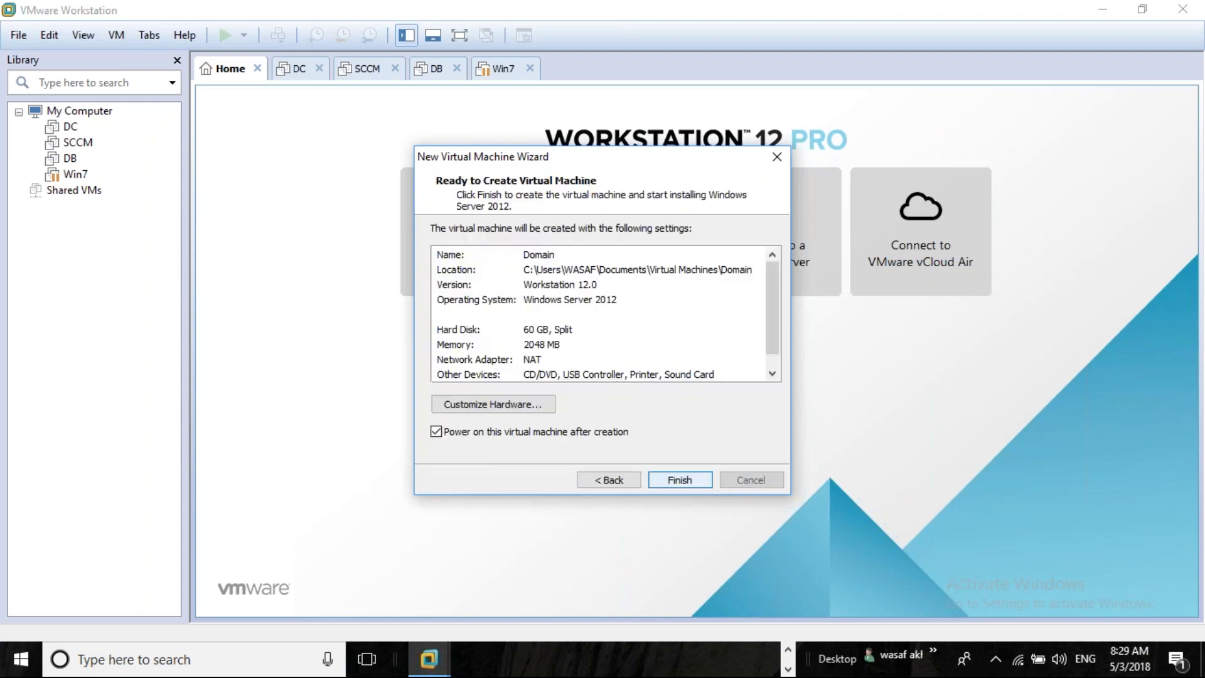
click(680, 480)
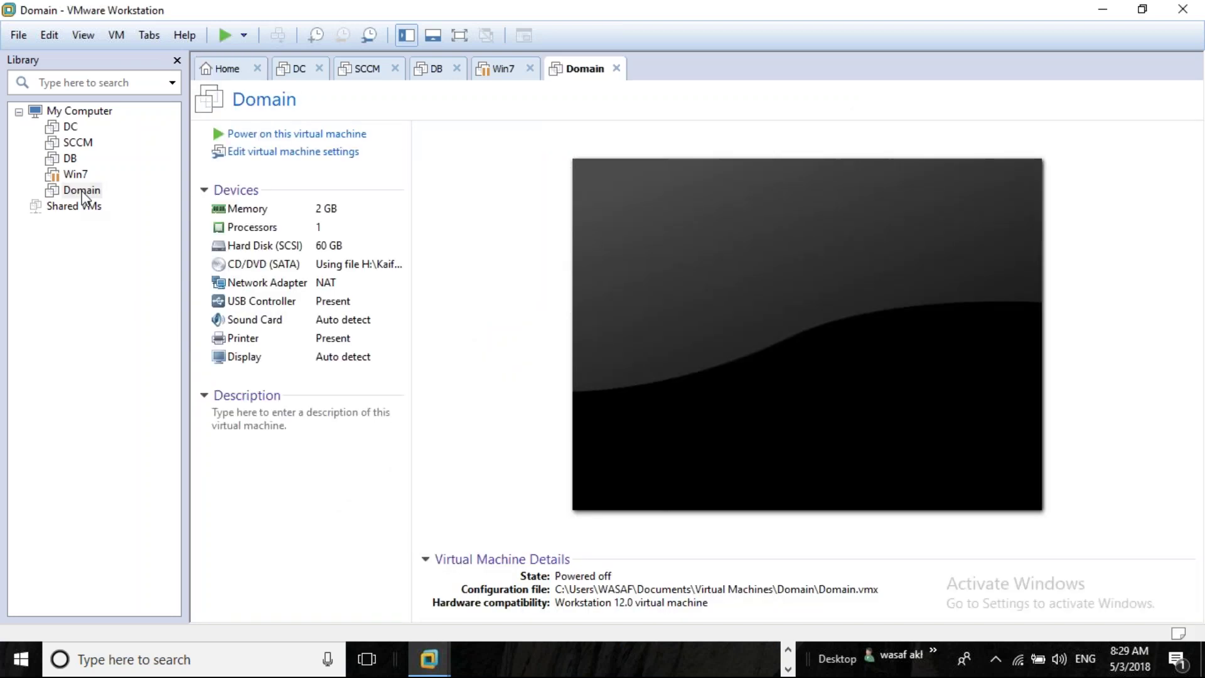
Power on the Domain VM with Ctrl+B and dismiss the installation hint bar while Setup loads
key(ctrl+b)
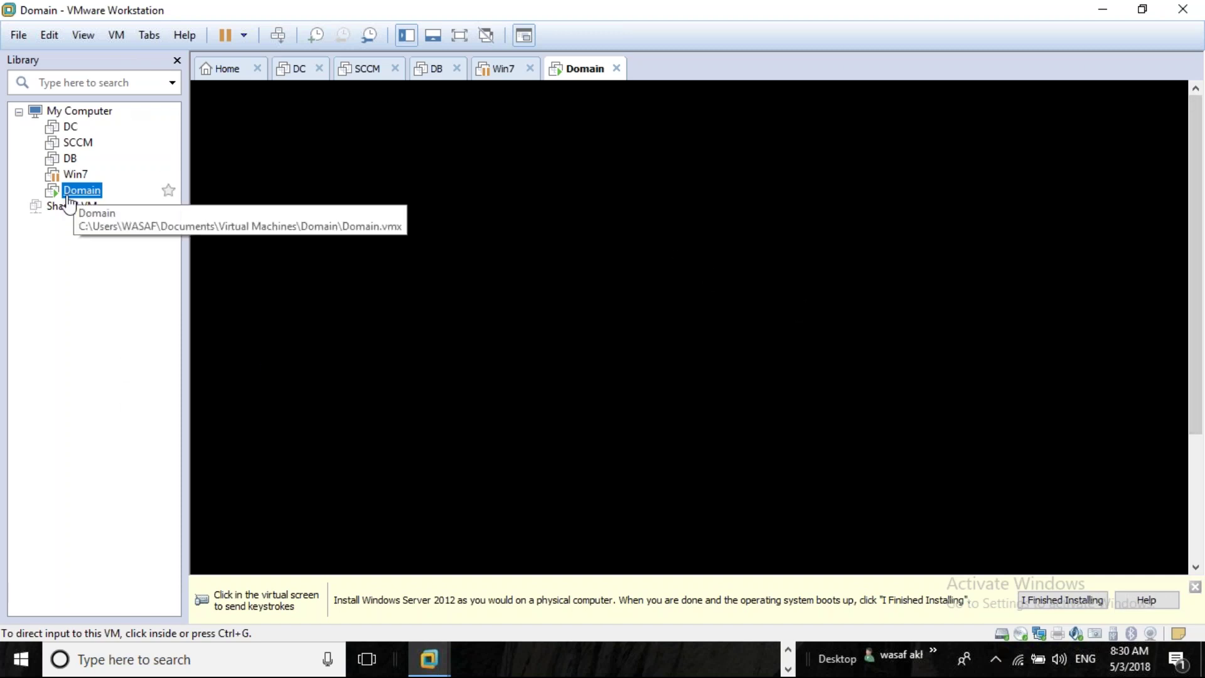
click(13, 35)
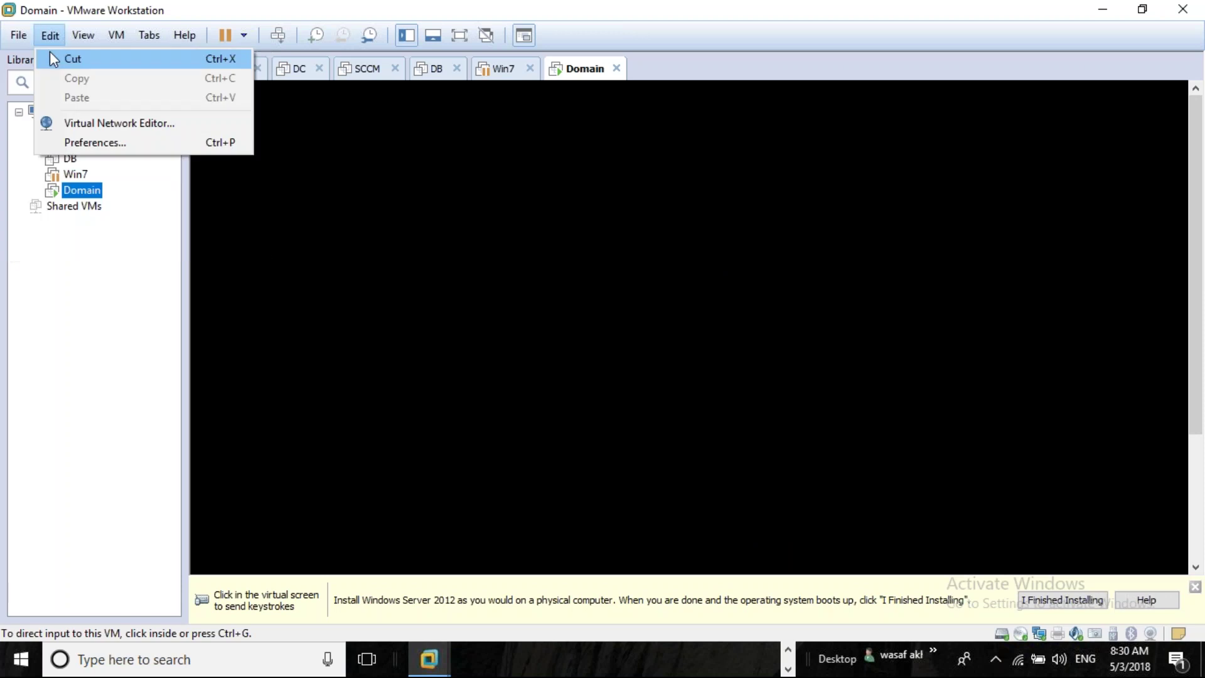
click(43, 56)
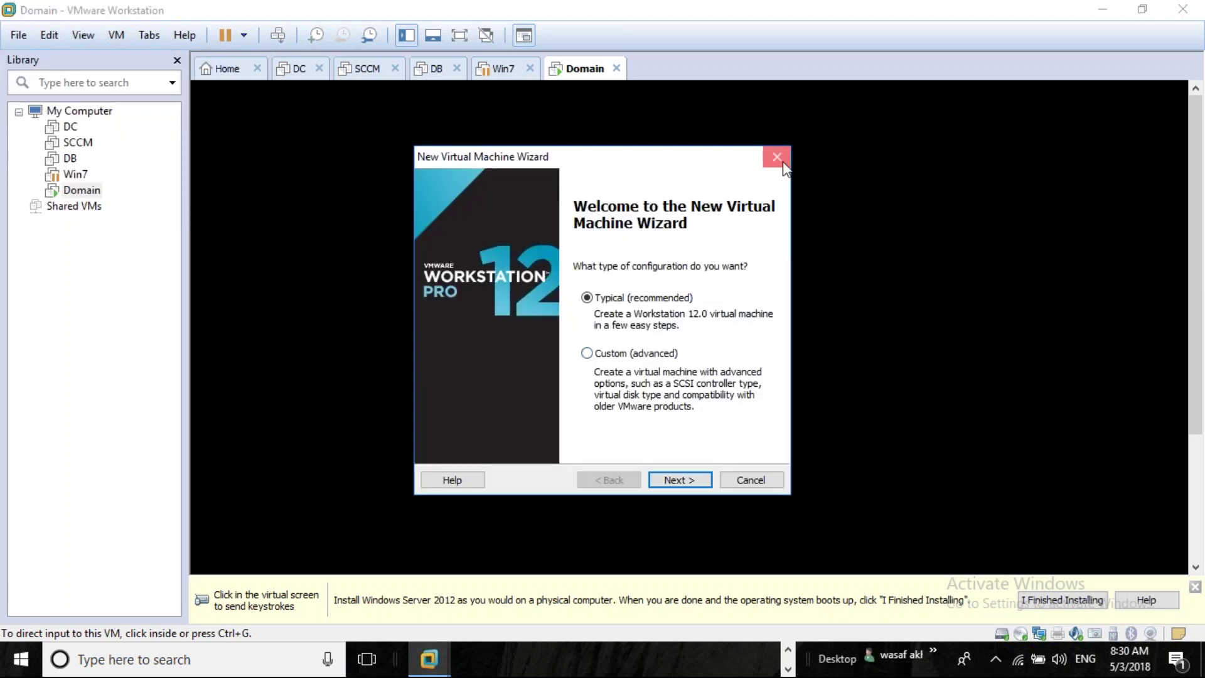
click(781, 160)
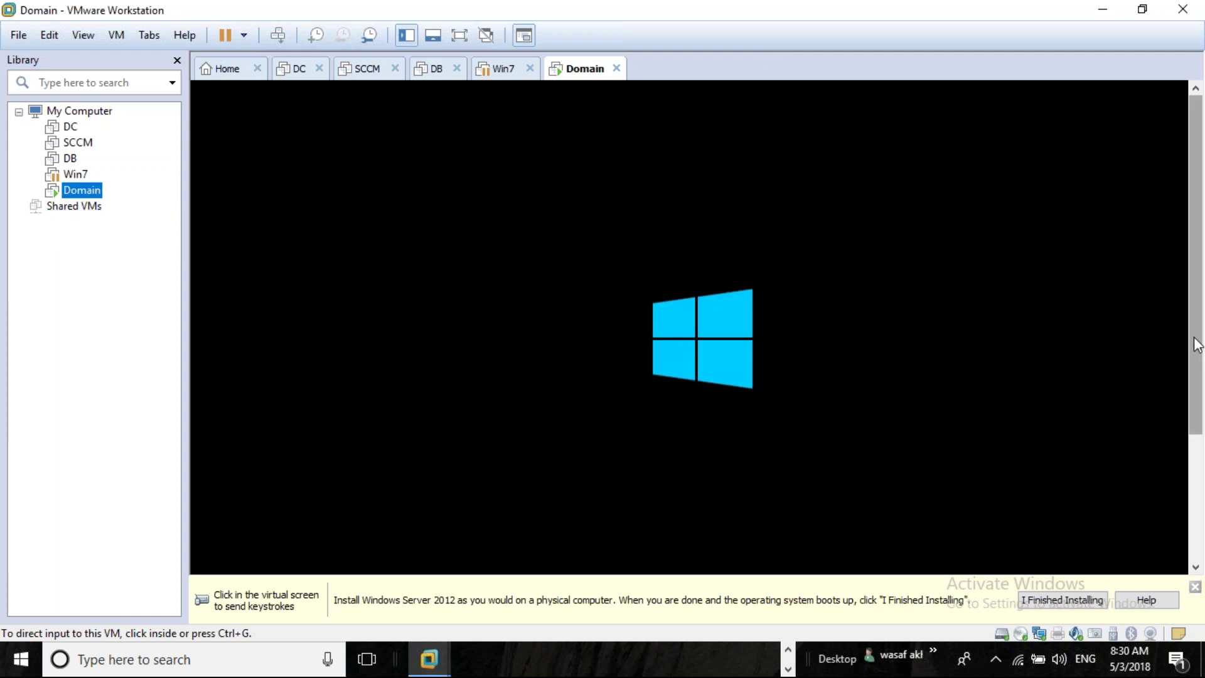
click(456, 383)
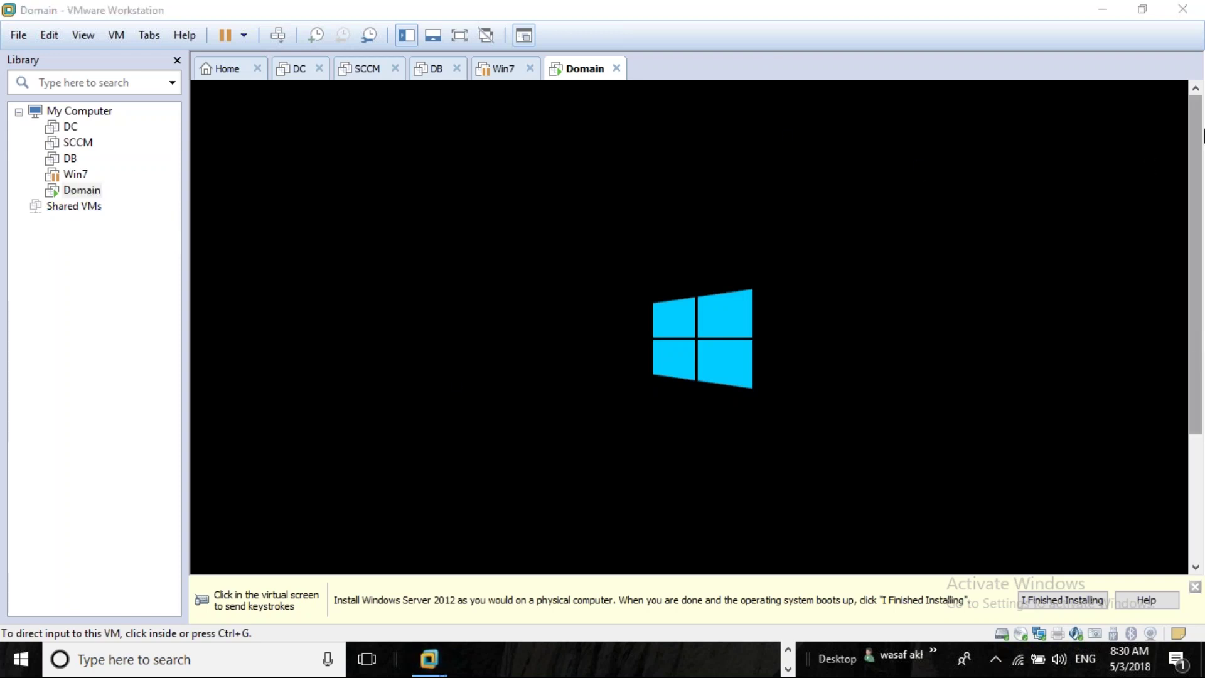
click(1202, 141)
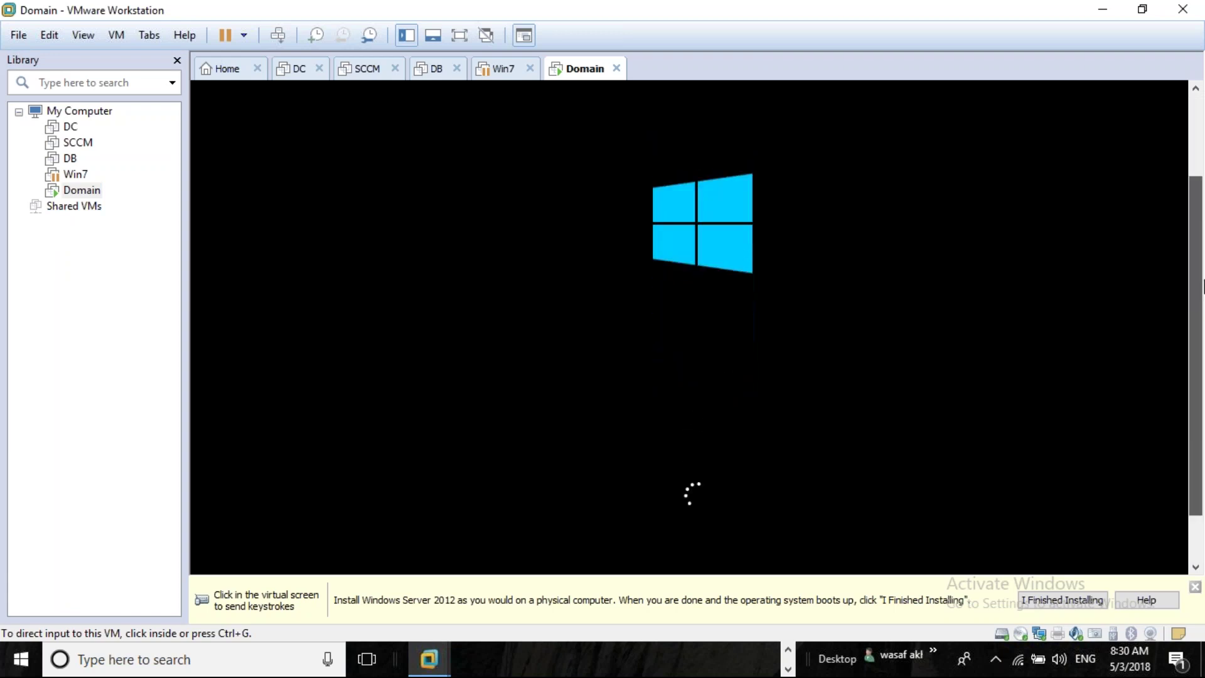
drag(1204, 285, 1203, 322)
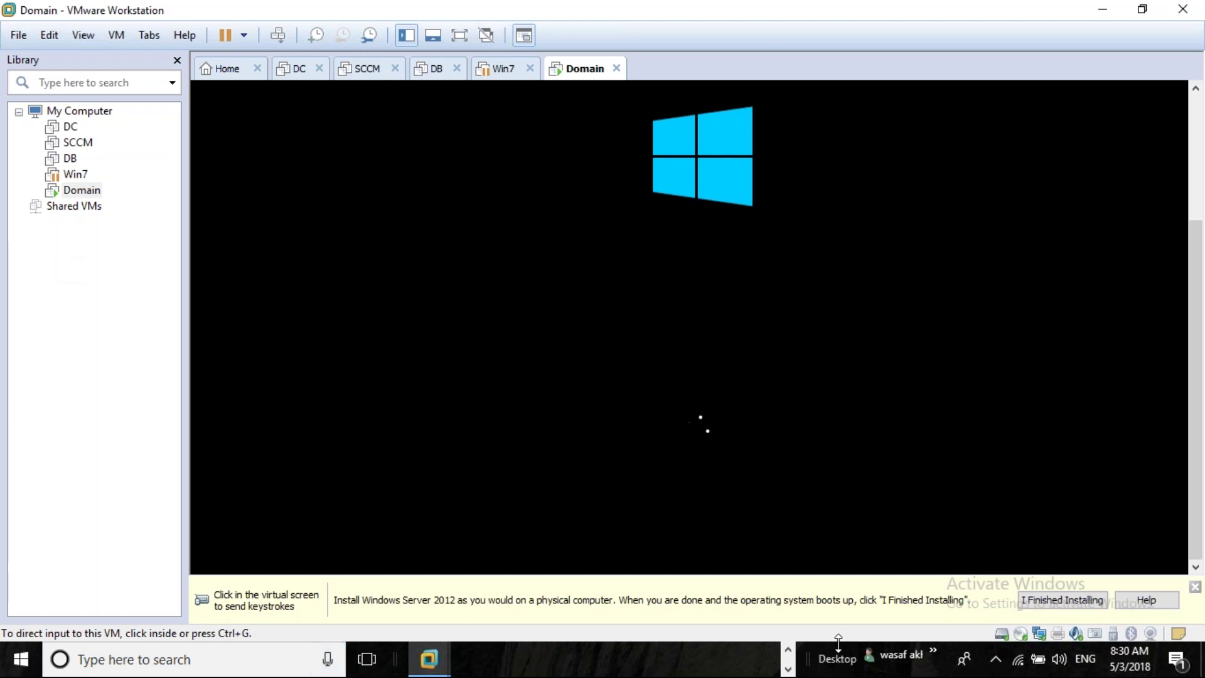
click(789, 649)
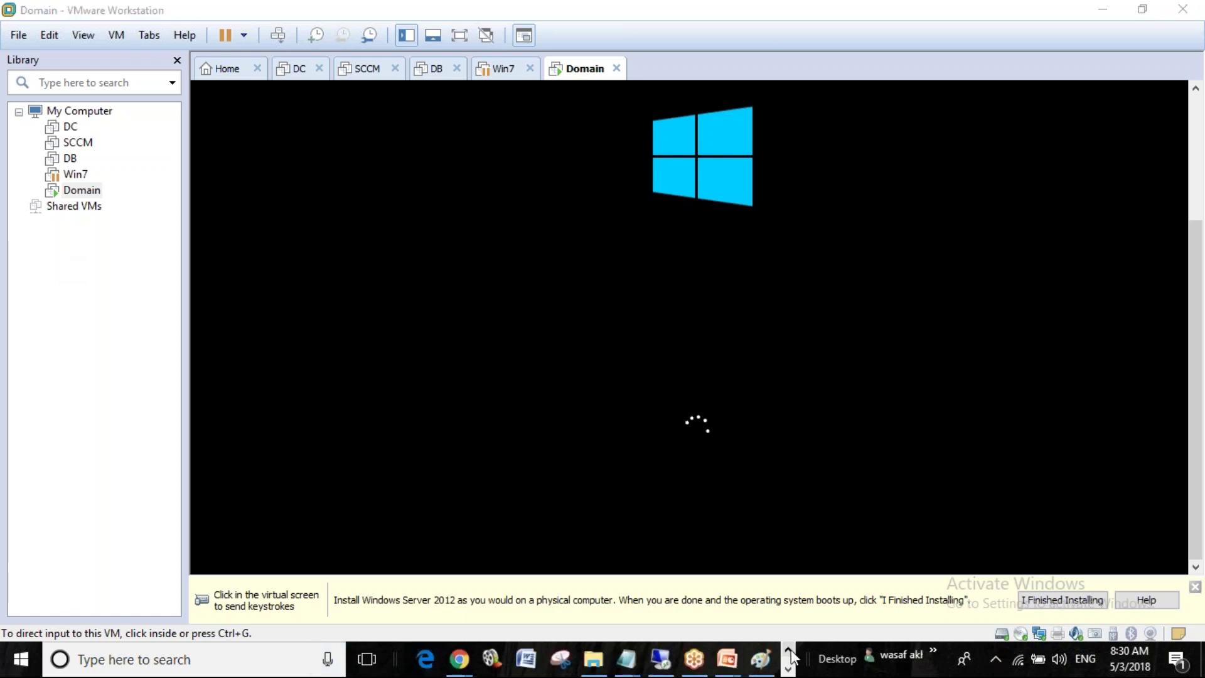
drag(1199, 295, 1203, 270)
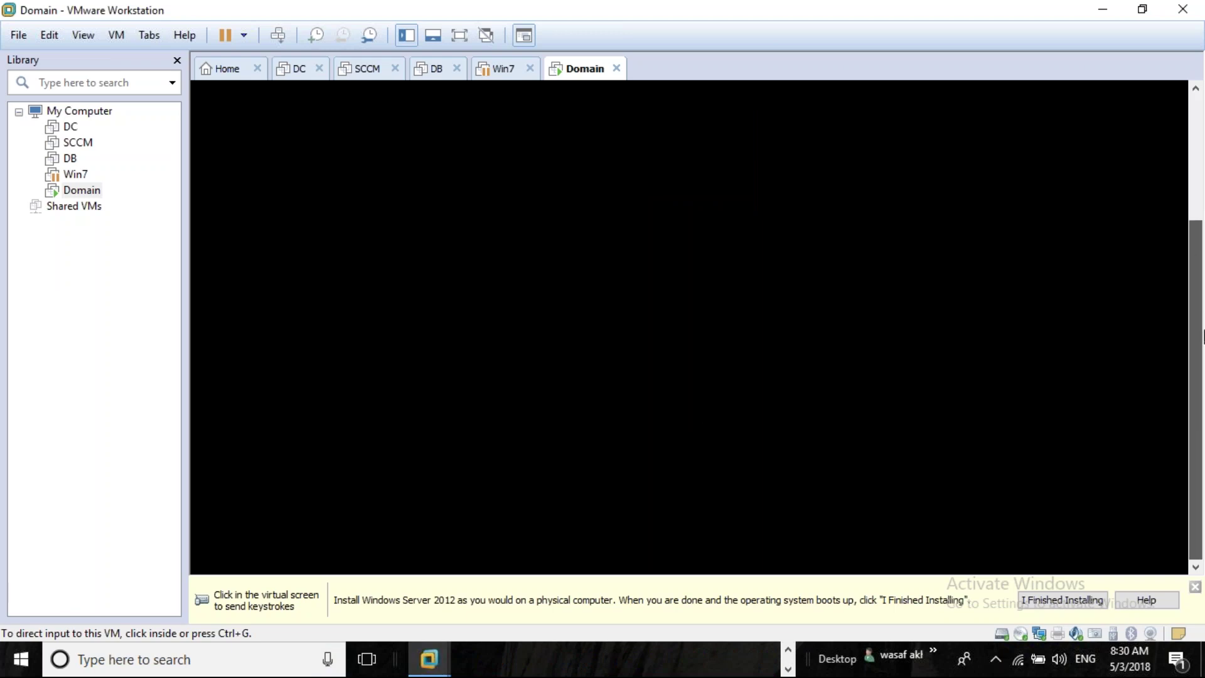
click(1195, 587)
mouse_move(1199, 559)
mouse_down()
mouse_move(1192, 417)
mouse_move(1188, 535)
mouse_move(1192, 552)
mouse_move(1201, 427)
mouse_move(1204, 555)
mouse_up()
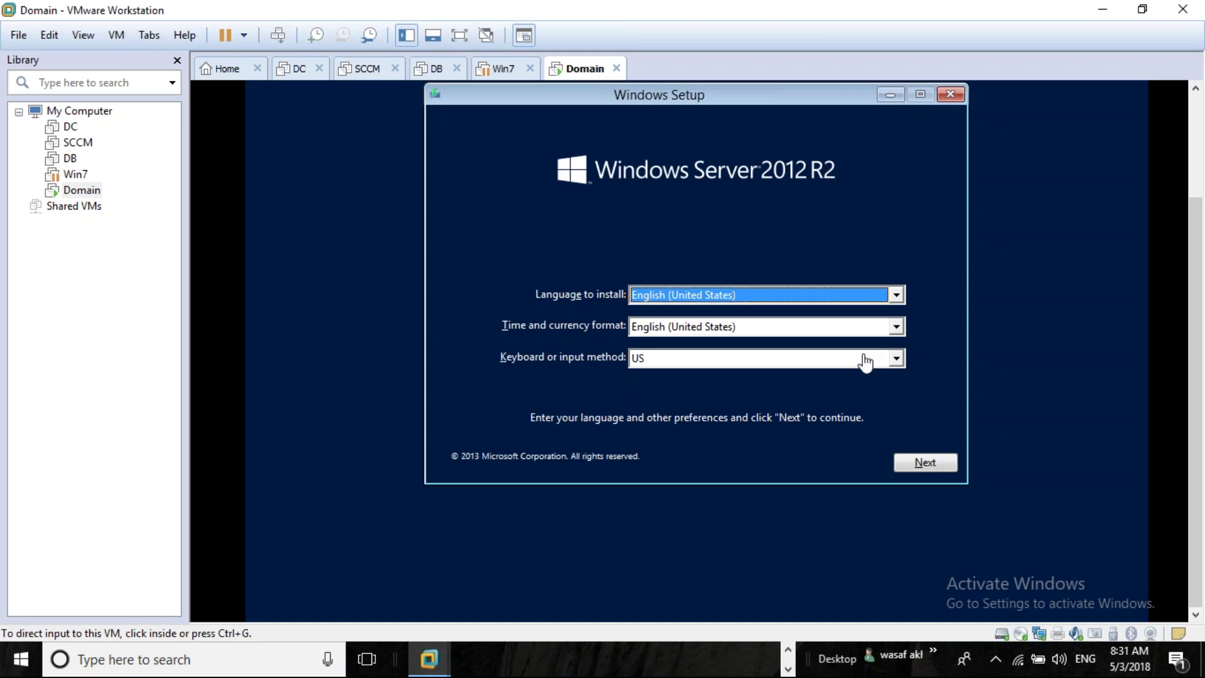
Accept the default language settings and choose Install now in the Domain VM
click(928, 419)
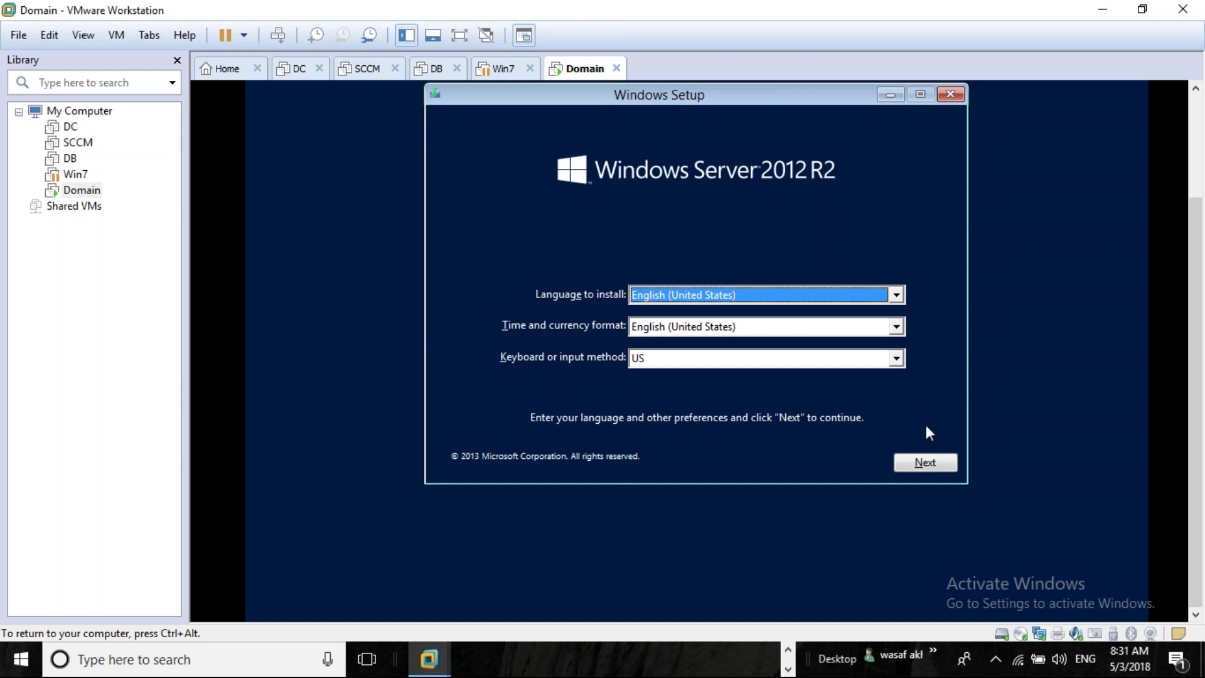
click(922, 463)
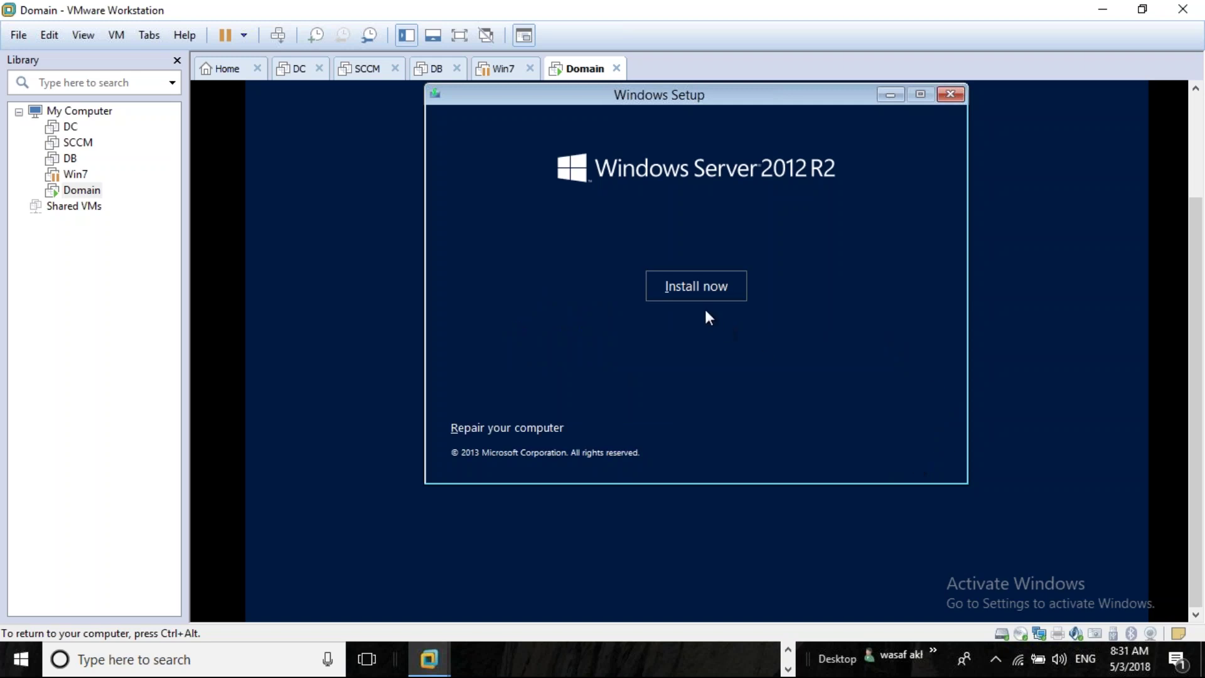
click(706, 288)
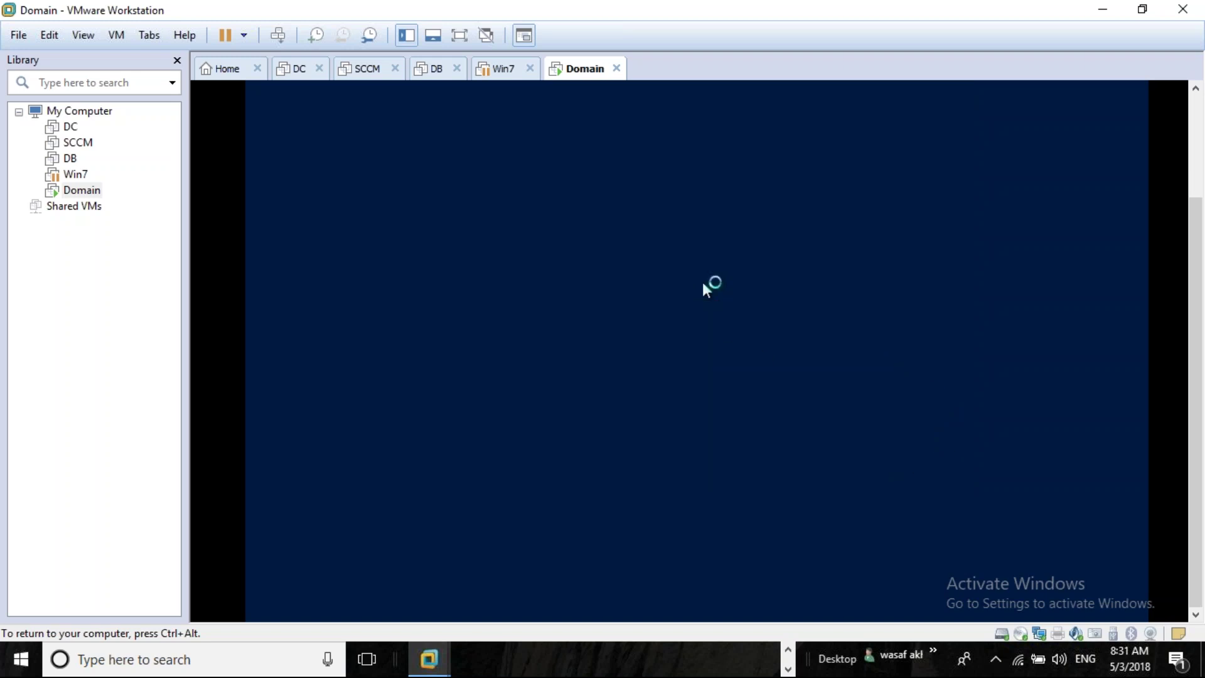
key(ctrl+alt)
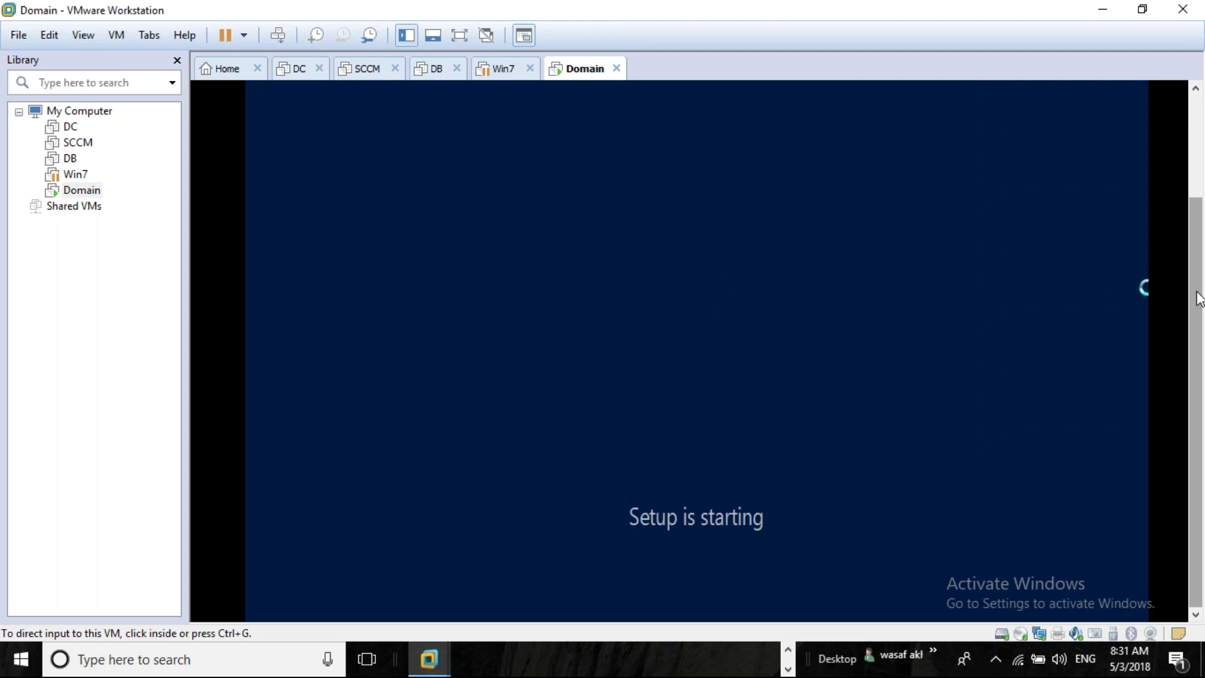
Return input to the host and select the Domain VM in the library while Setup loads
scroll(1200, 242, up, 3)
scroll(1201, 213, down, 4)
scroll(1202, 187, up, 4)
scroll(1202, 187, down, 4)
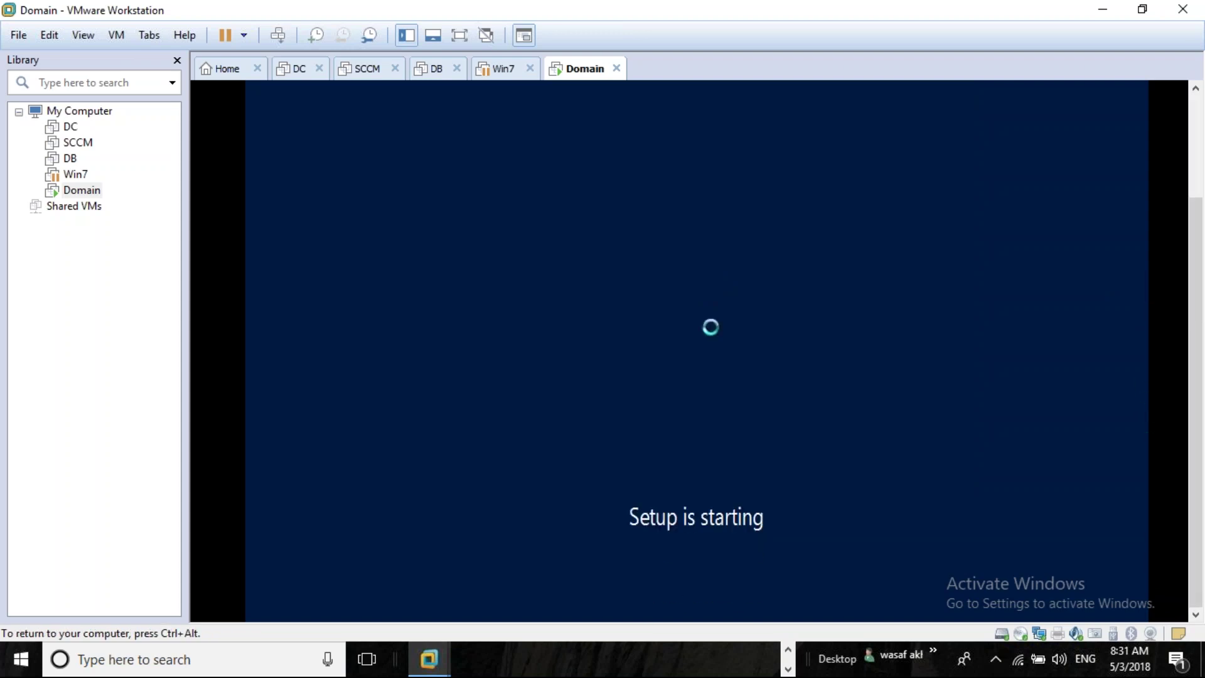
click(391, 424)
key(ctrl+alt)
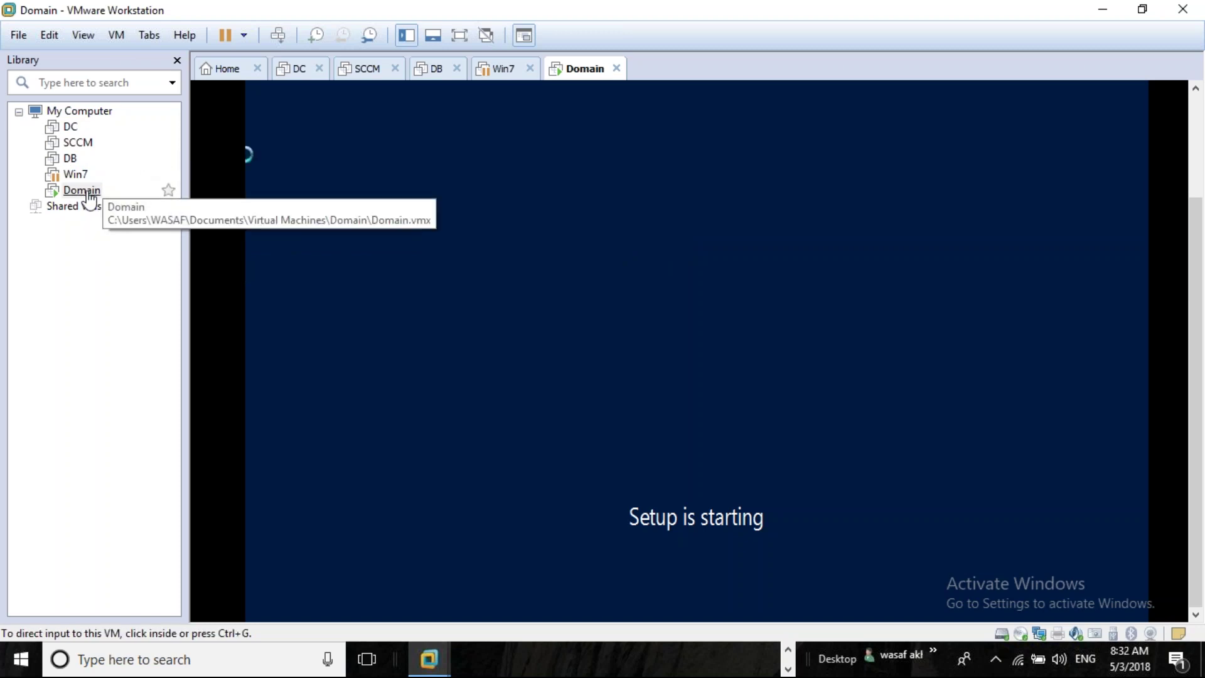
click(88, 195)
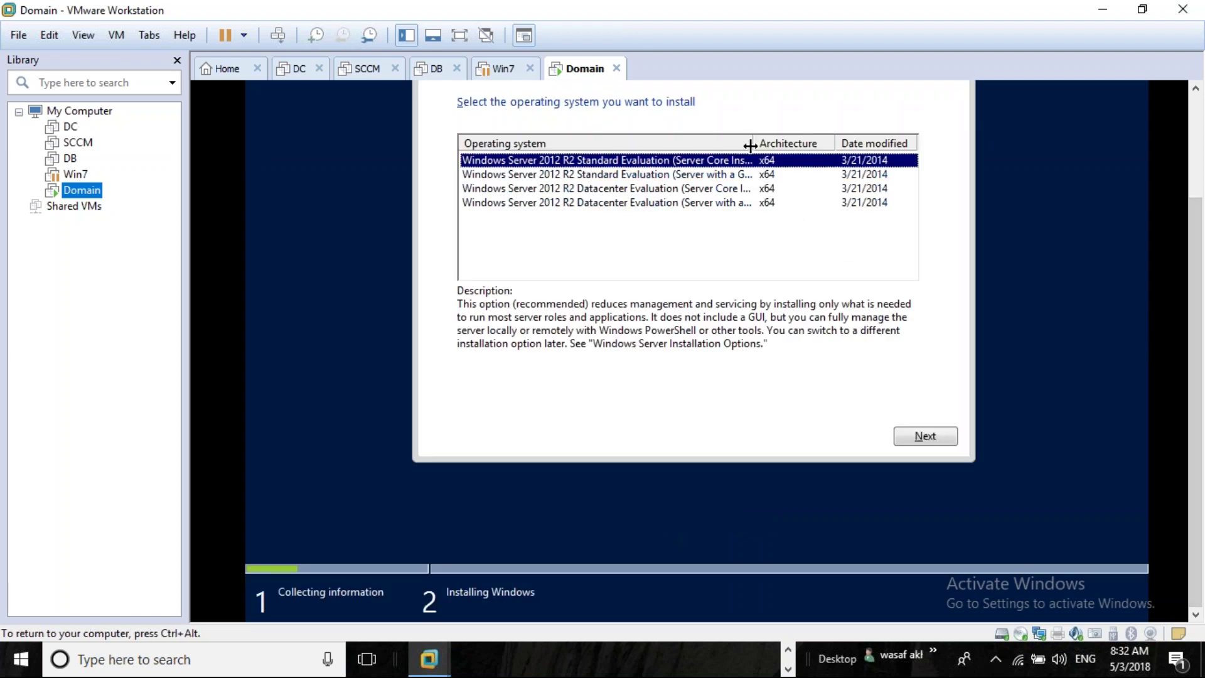
Choose Windows Server 2012 R2 Datacenter Evaluation (Server with a GUI) and continue
drag(752, 143, 838, 139)
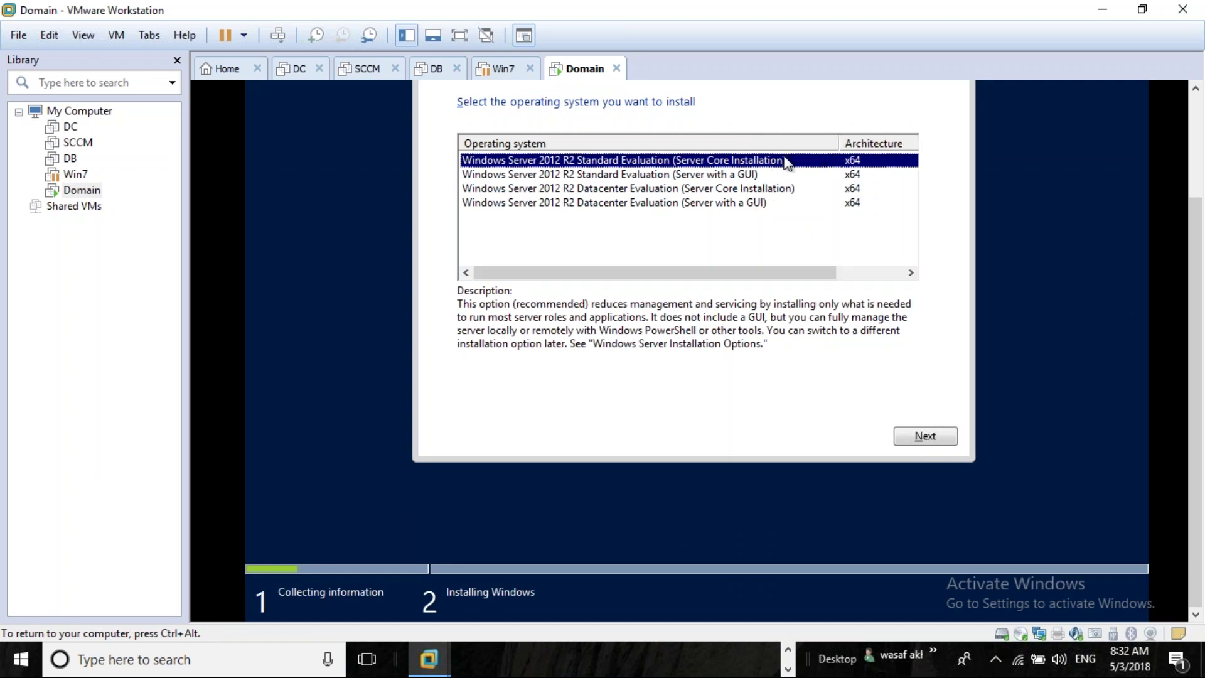
click(693, 207)
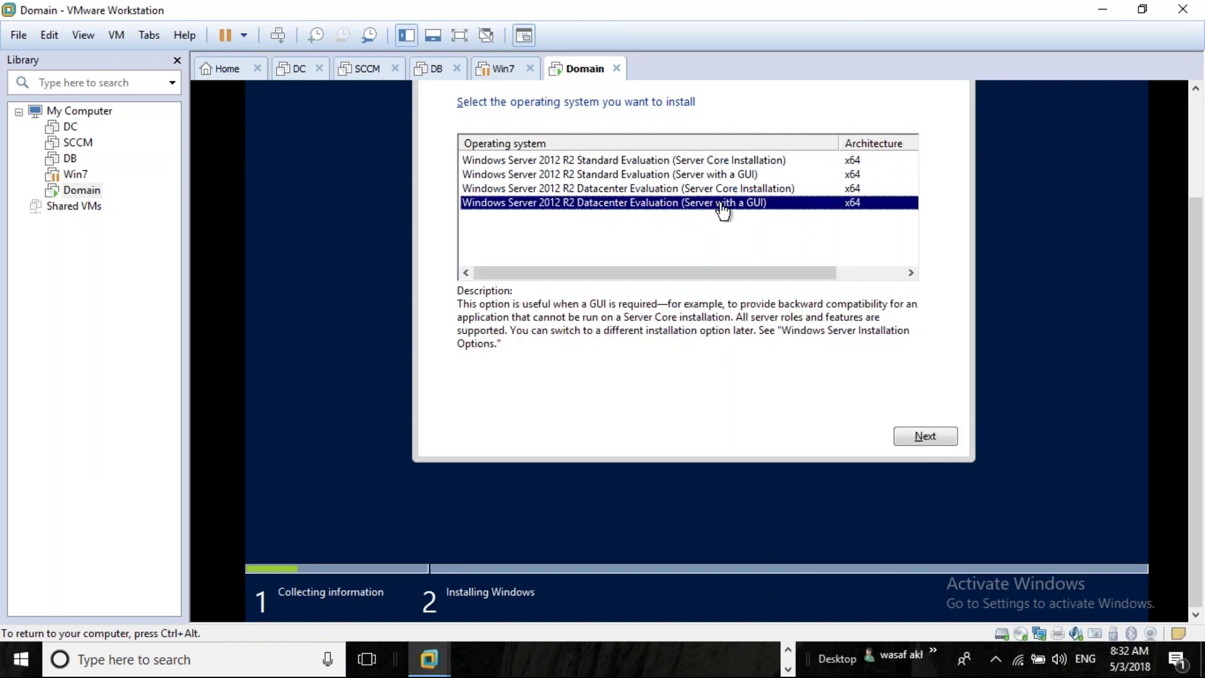
click(749, 188)
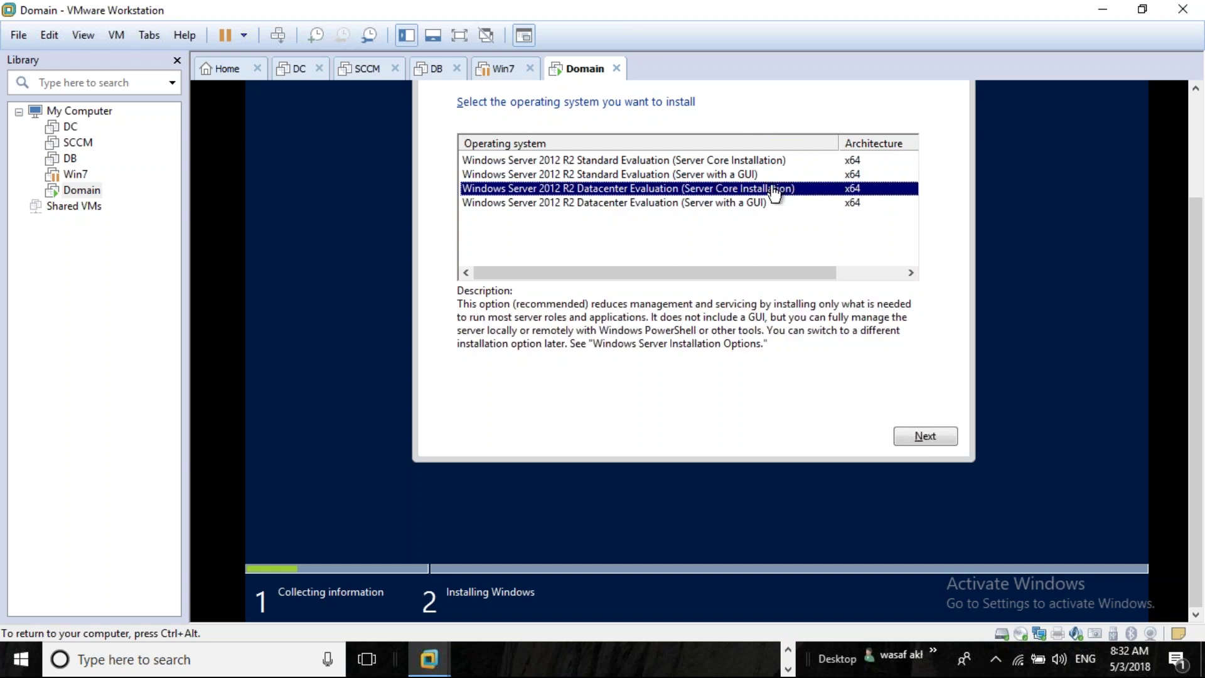
click(765, 203)
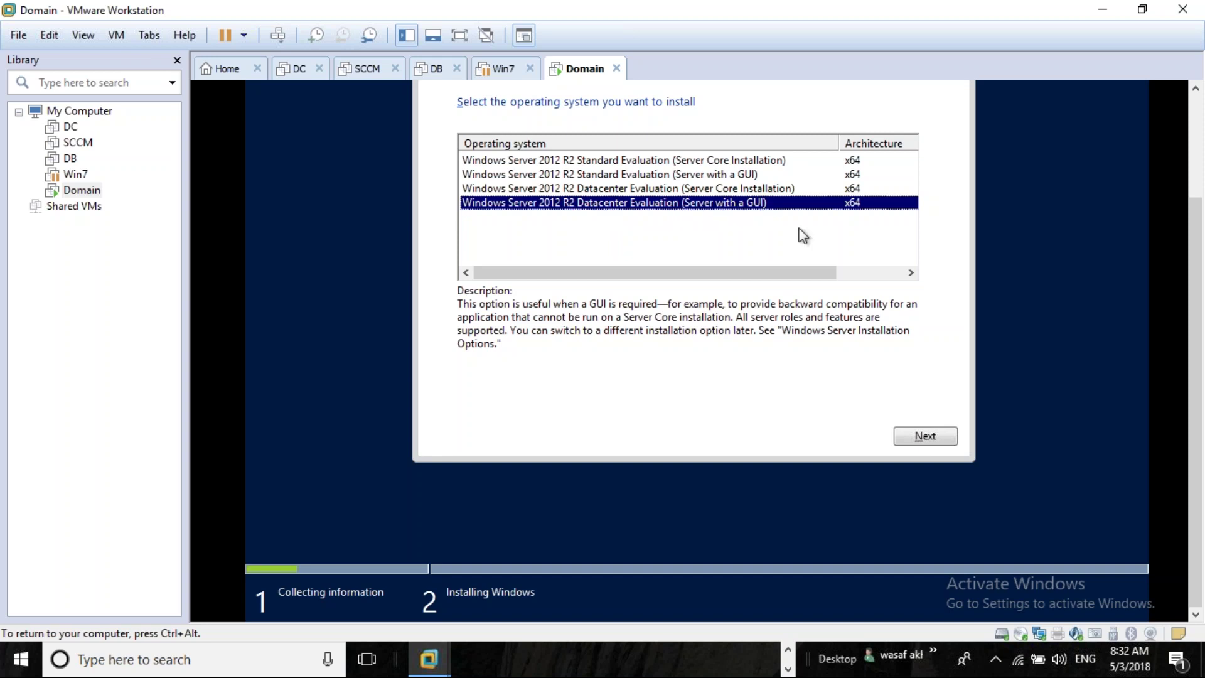
click(916, 438)
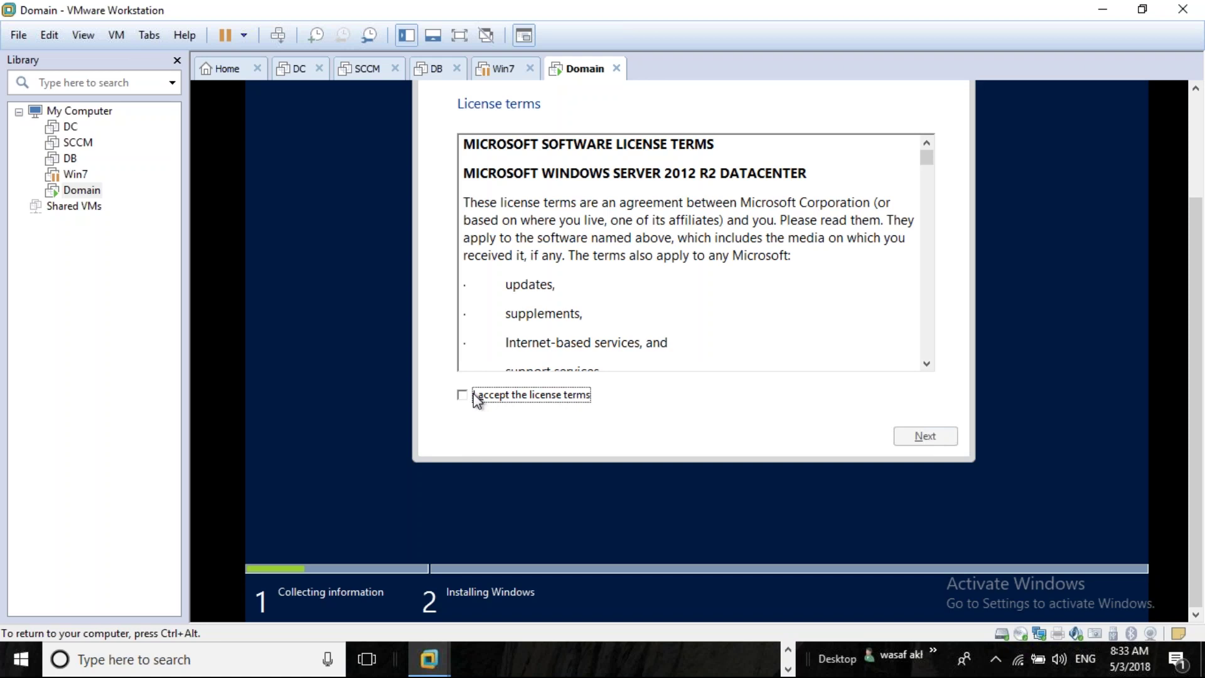
Accept the license and run a Custom install onto the 60 GB unallocated Drive 0
click(478, 398)
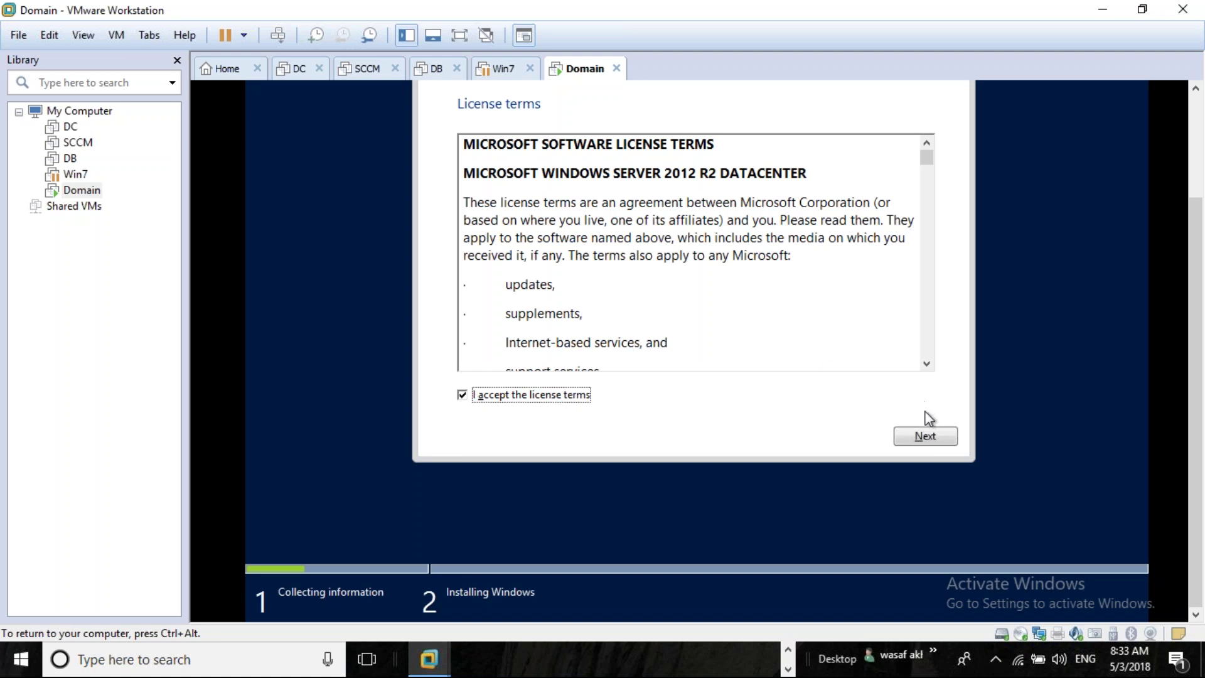
click(925, 436)
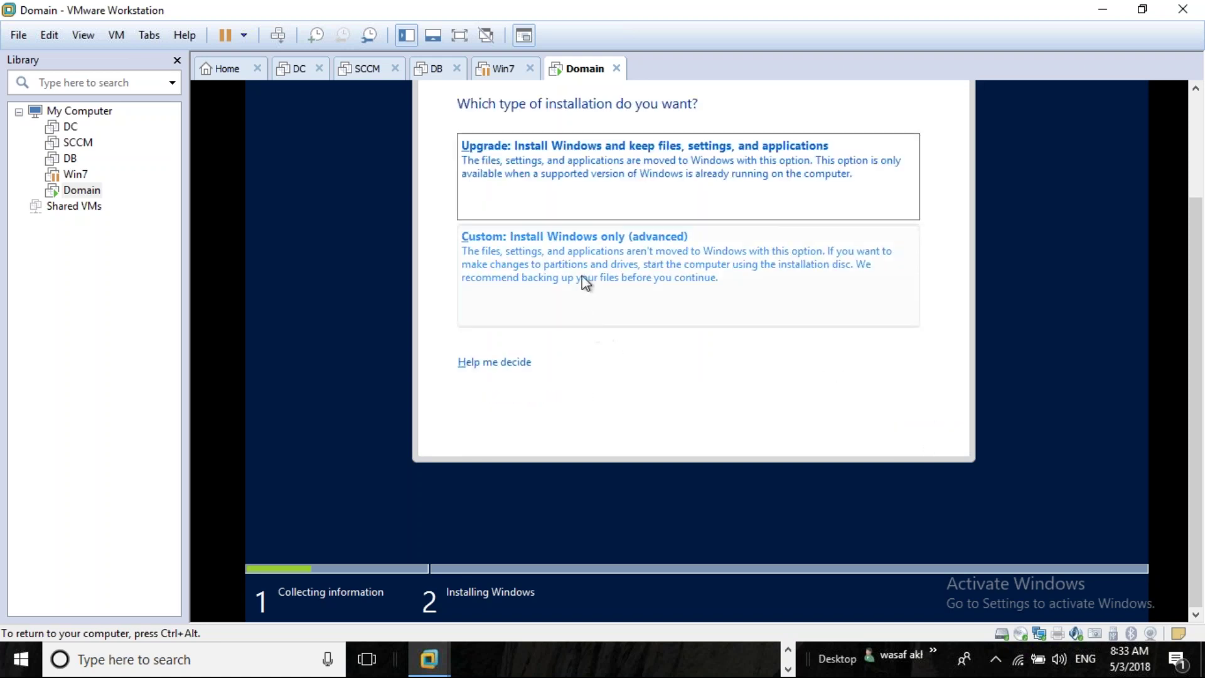
click(600, 245)
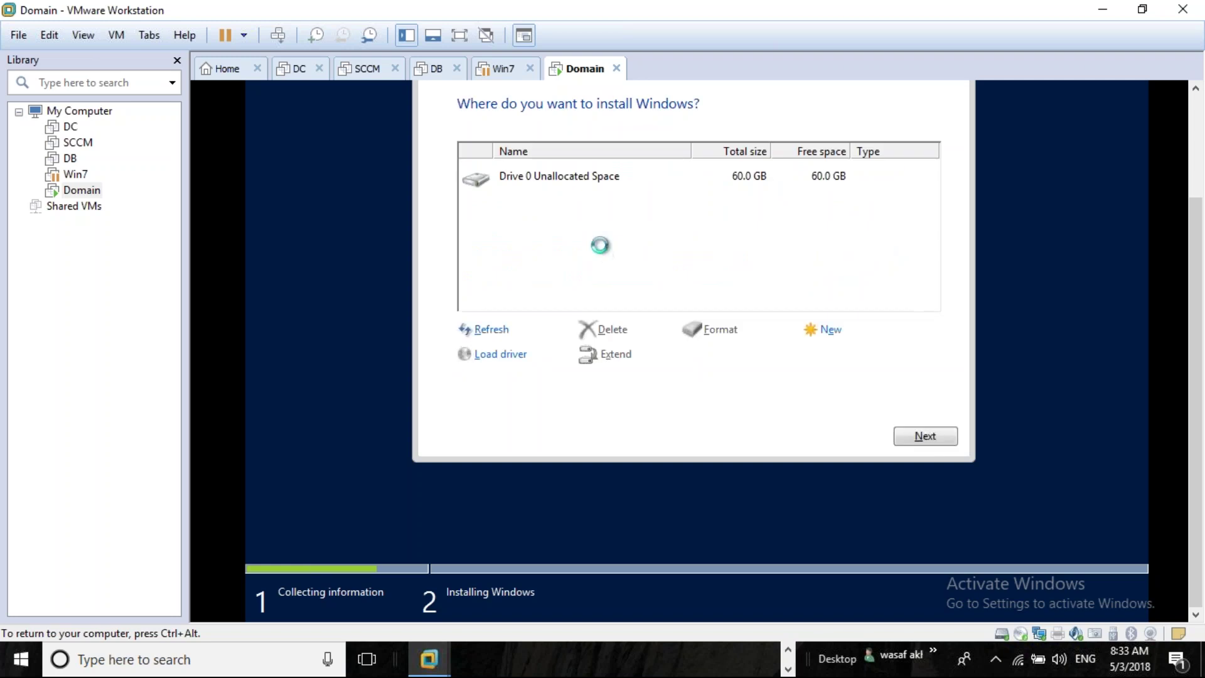
click(929, 435)
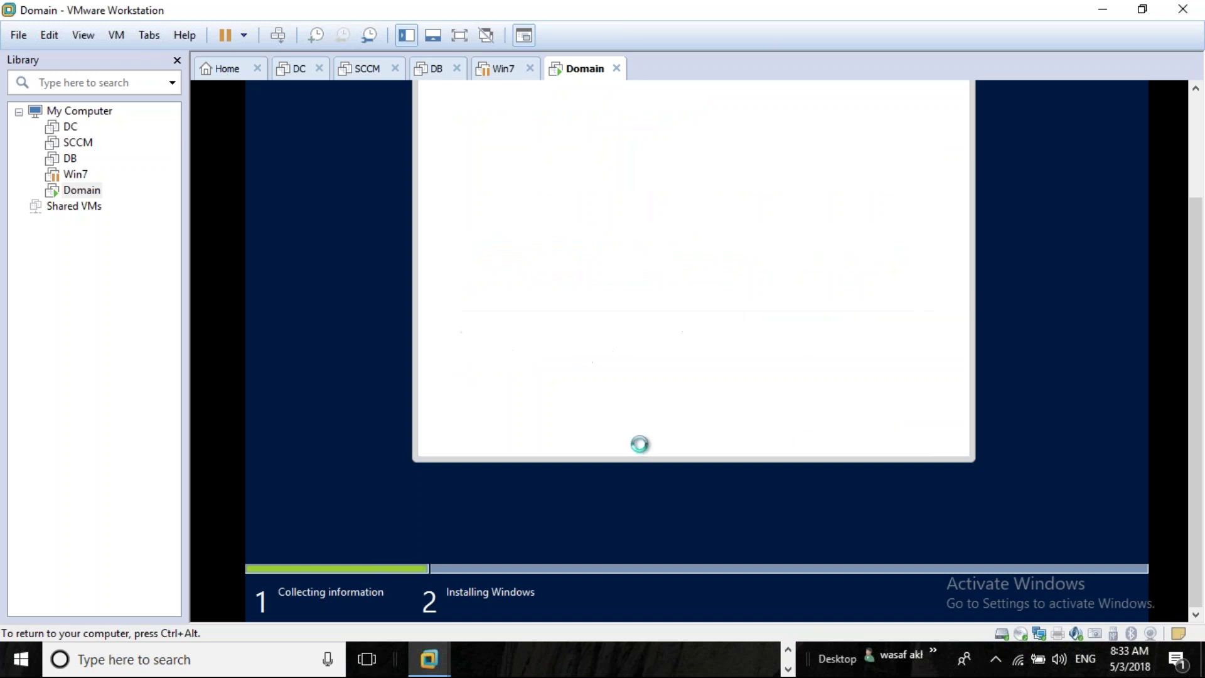
Power off the Domain VM from its library context menu and show the other running programs
right_click(88, 193)
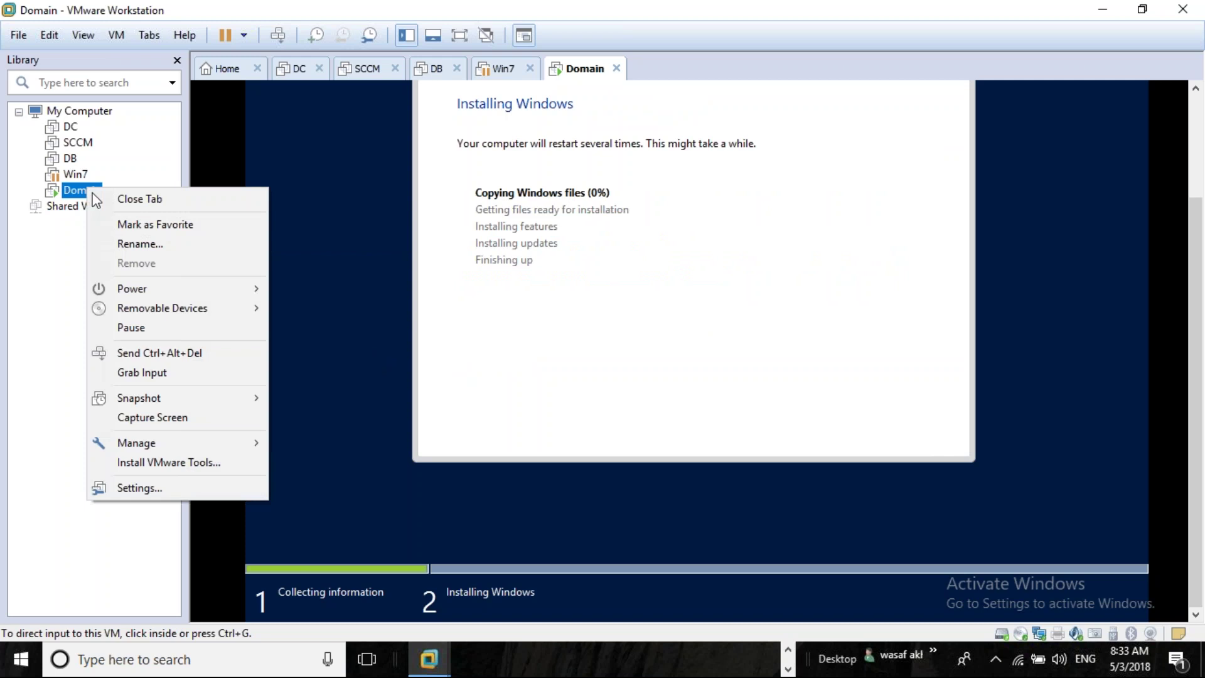
mouse_move(156, 293)
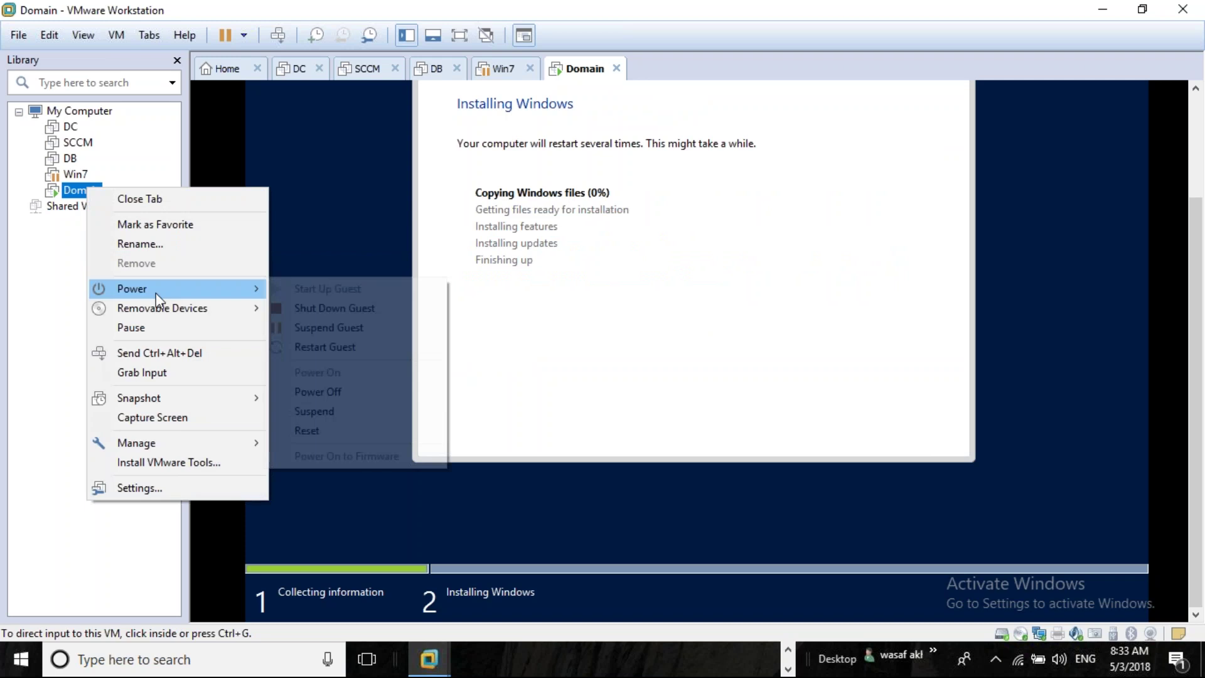
click(344, 393)
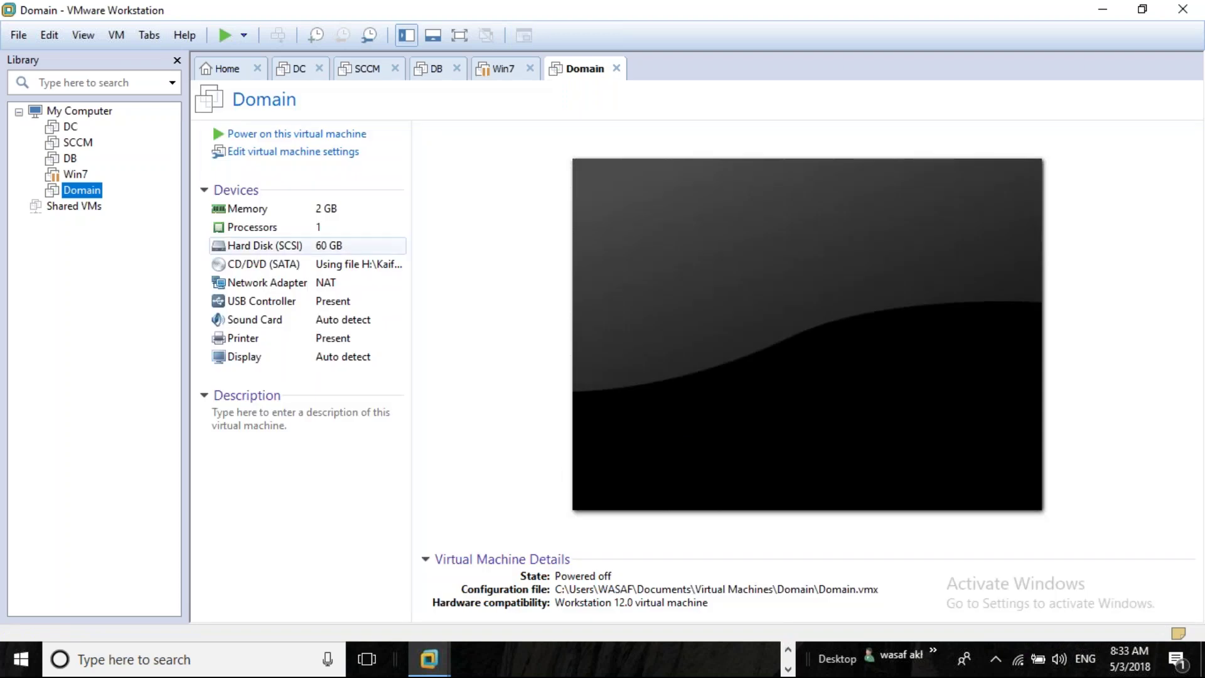
click(788, 650)
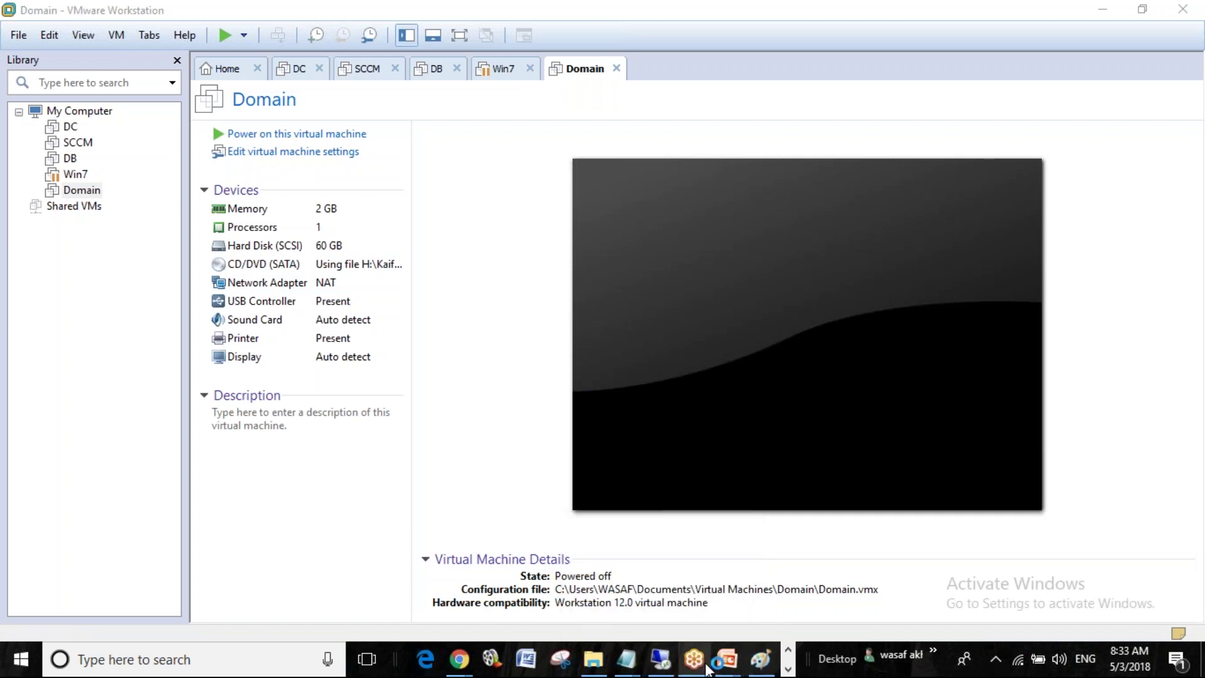
Bring up the Lab Setup notes in Paint, then File Explorer, then Chrome's window previews
click(759, 660)
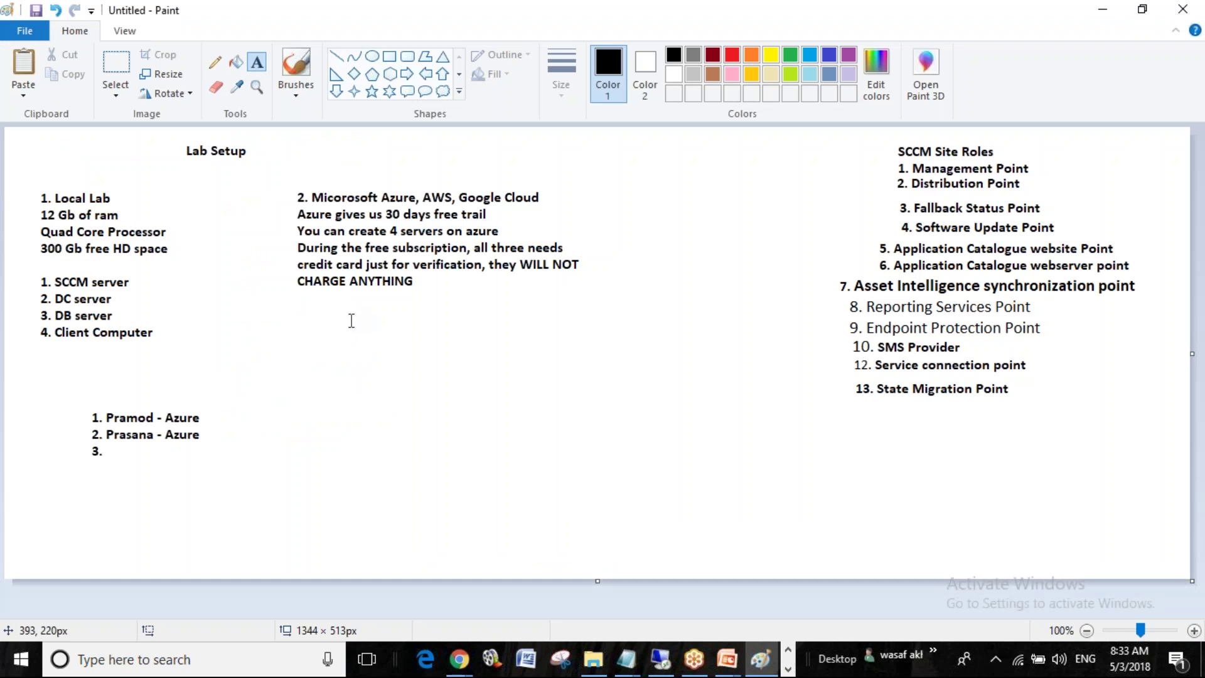
click(592, 660)
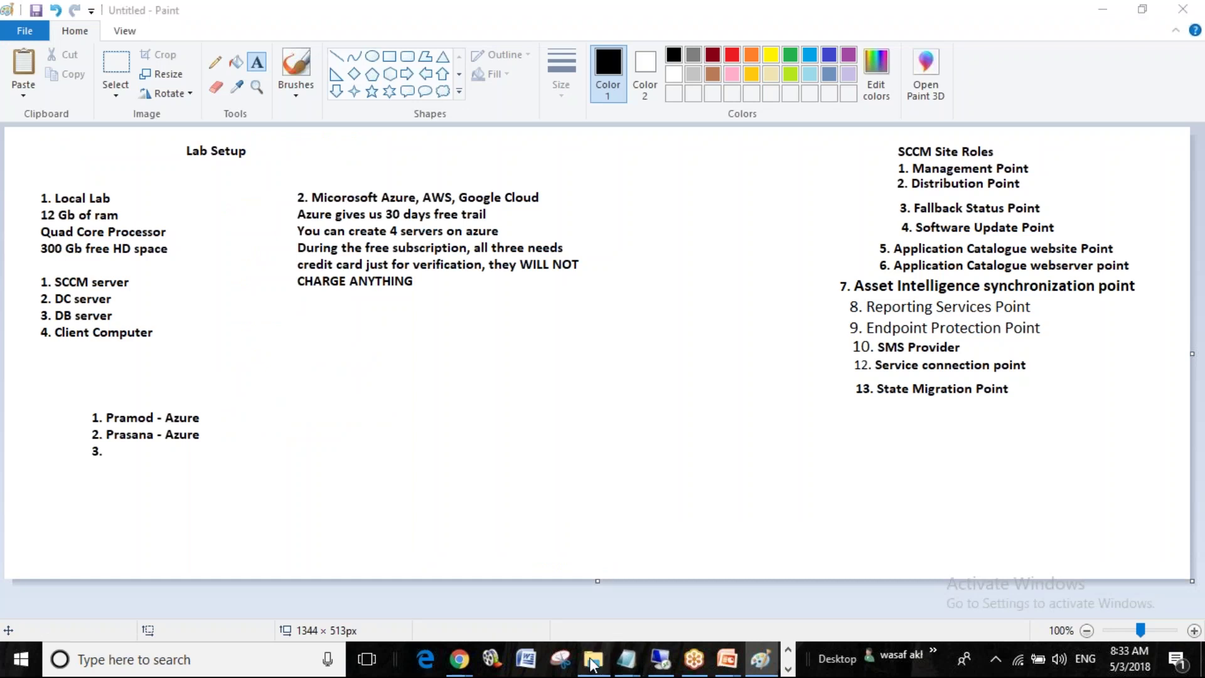
mouse_move(458, 659)
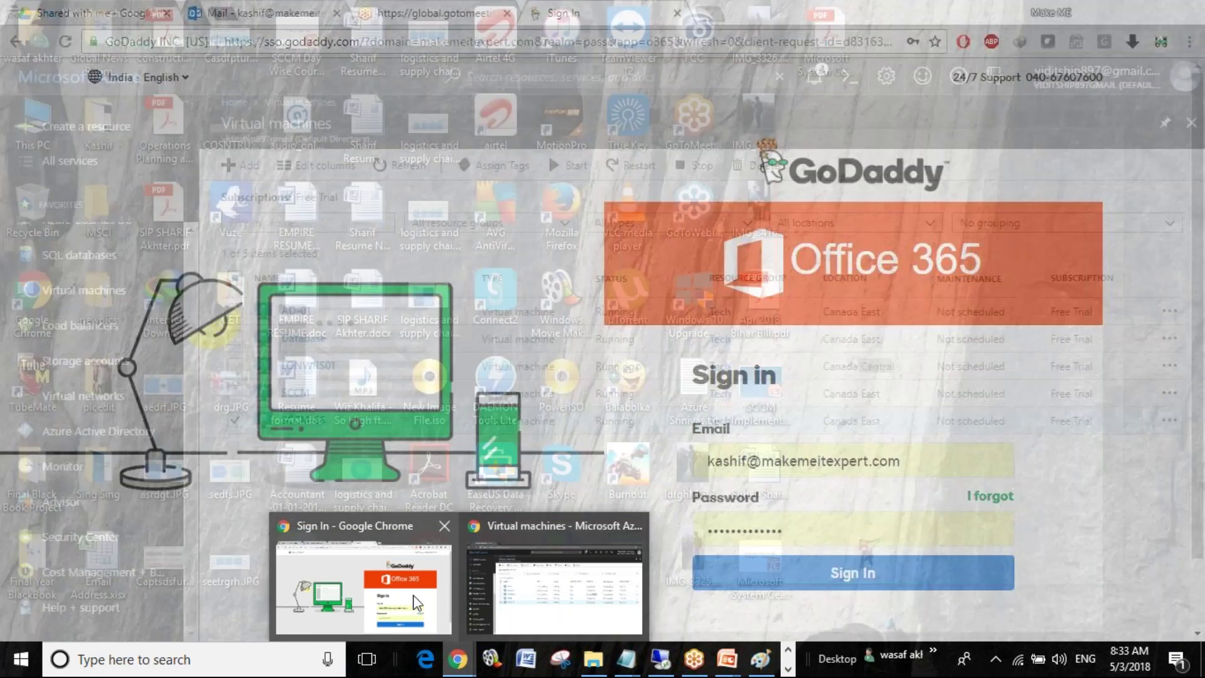
Bring the Office 365 sign-in Chrome window forward and open a new blank tab
click(456, 600)
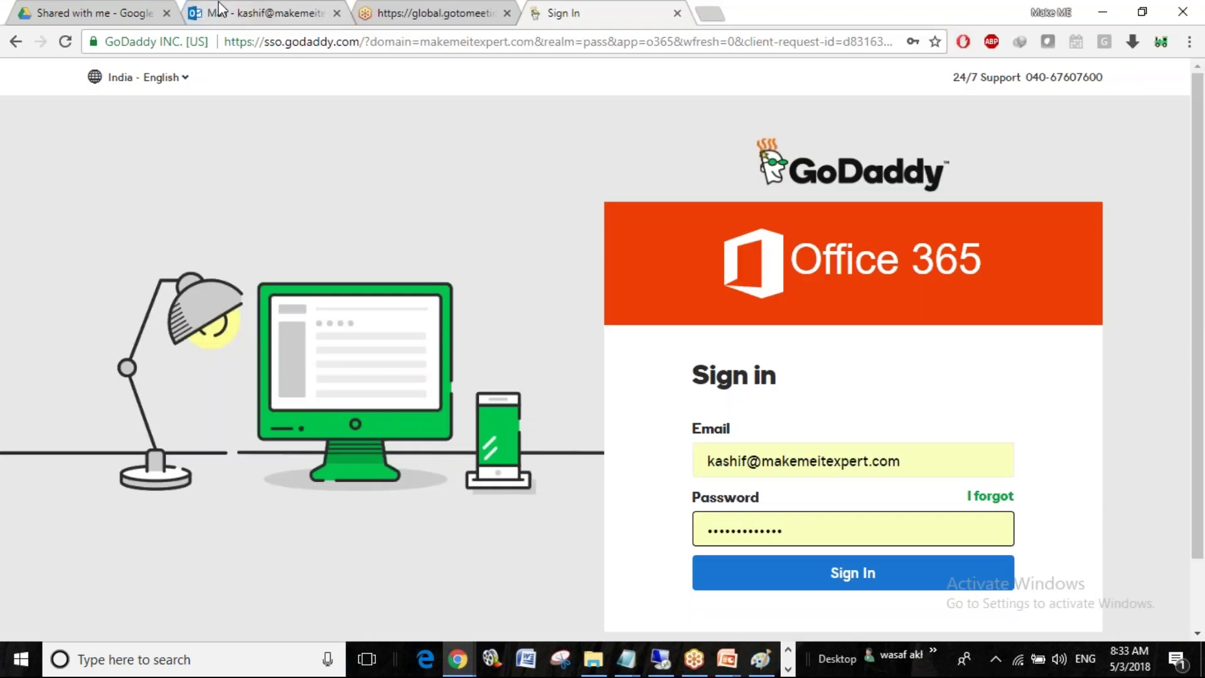
click(710, 13)
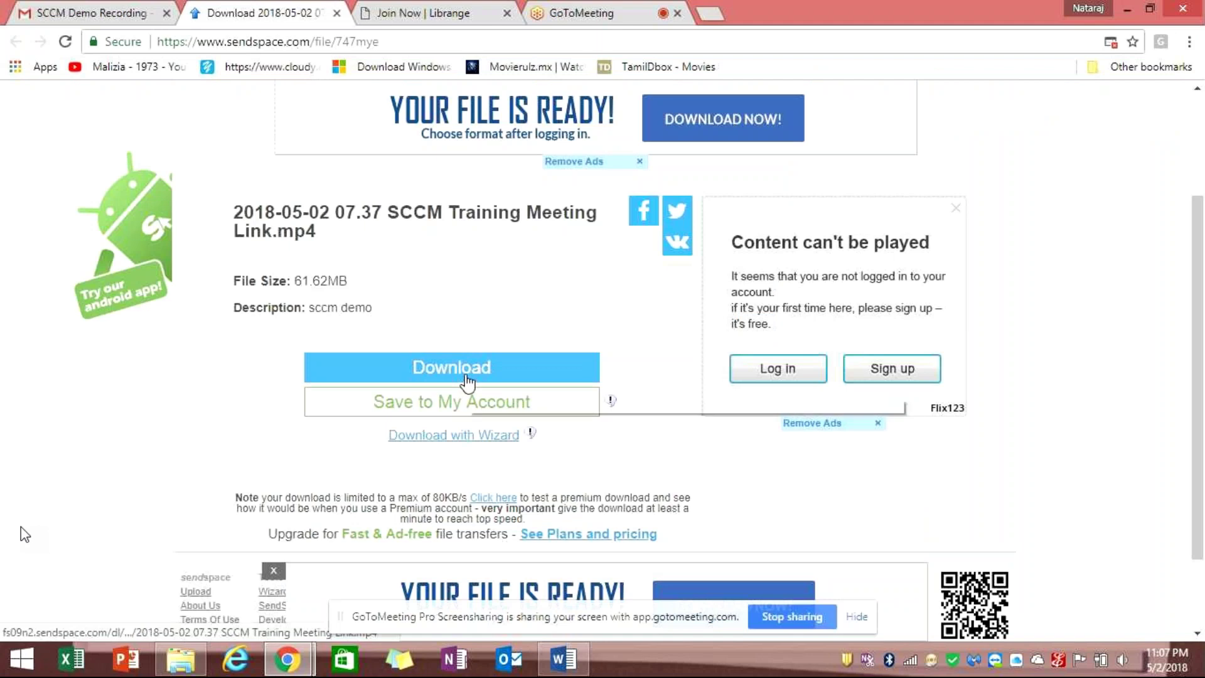
Try the SCCM recording download, then start entering an e-mail on the Librange sign-up form
click(467, 377)
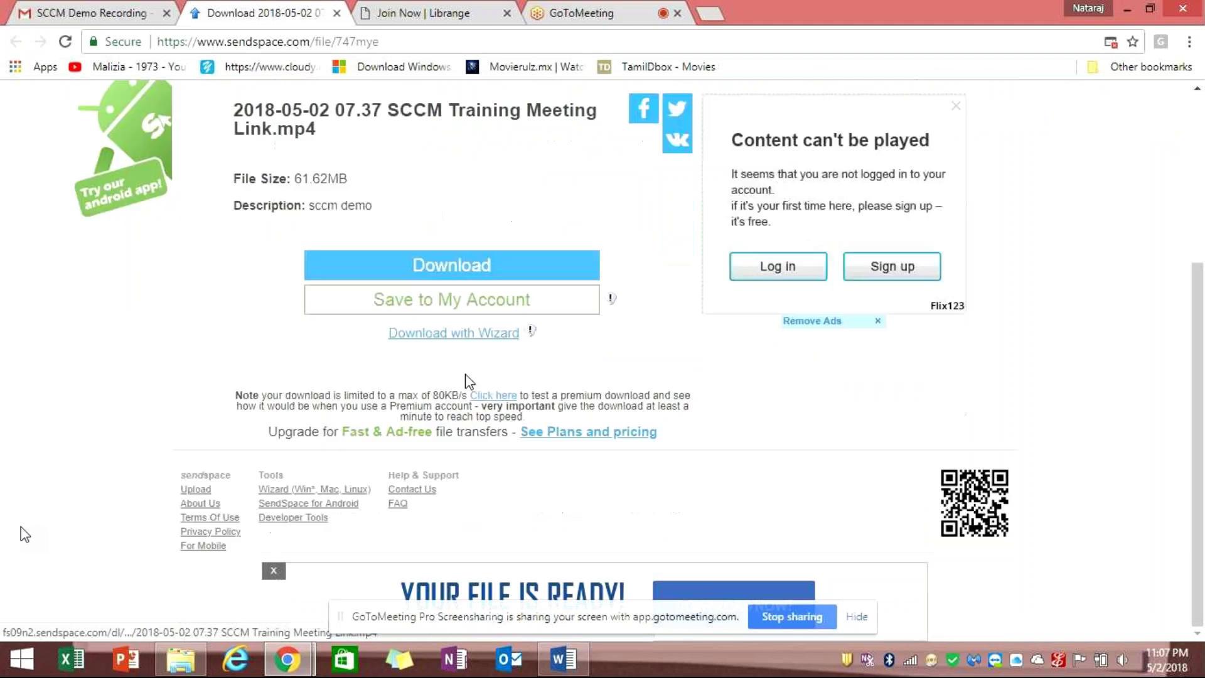
click(398, 11)
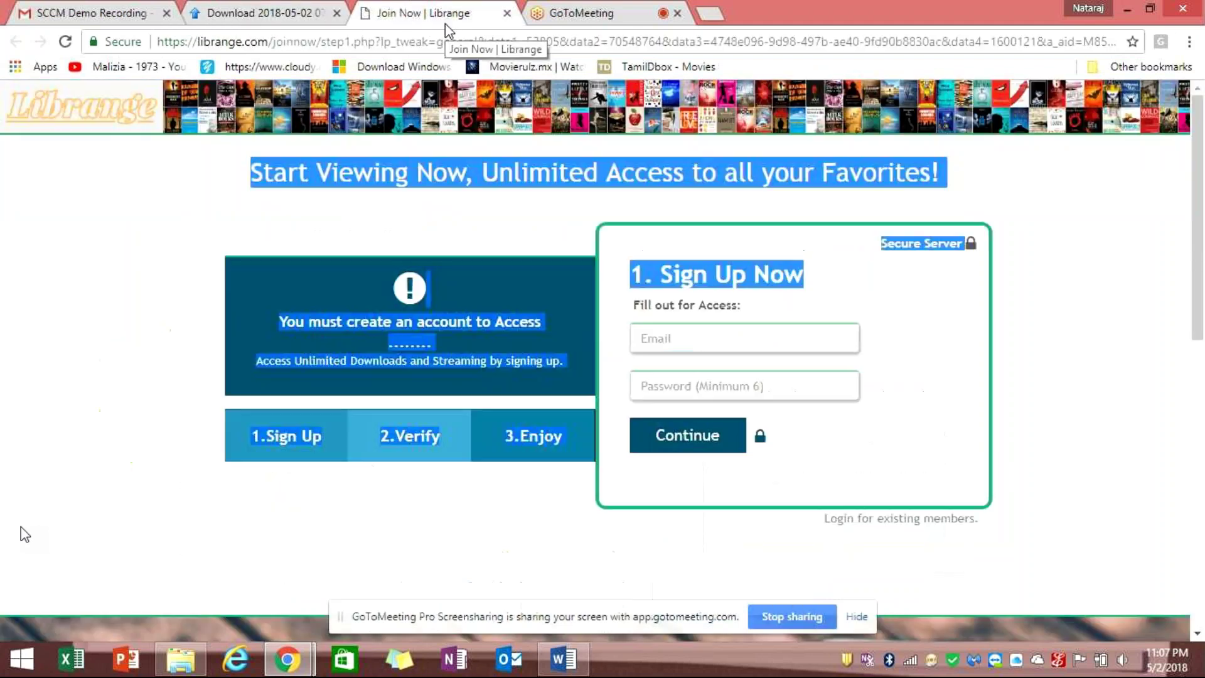
click(739, 337)
text(Sathiyan)
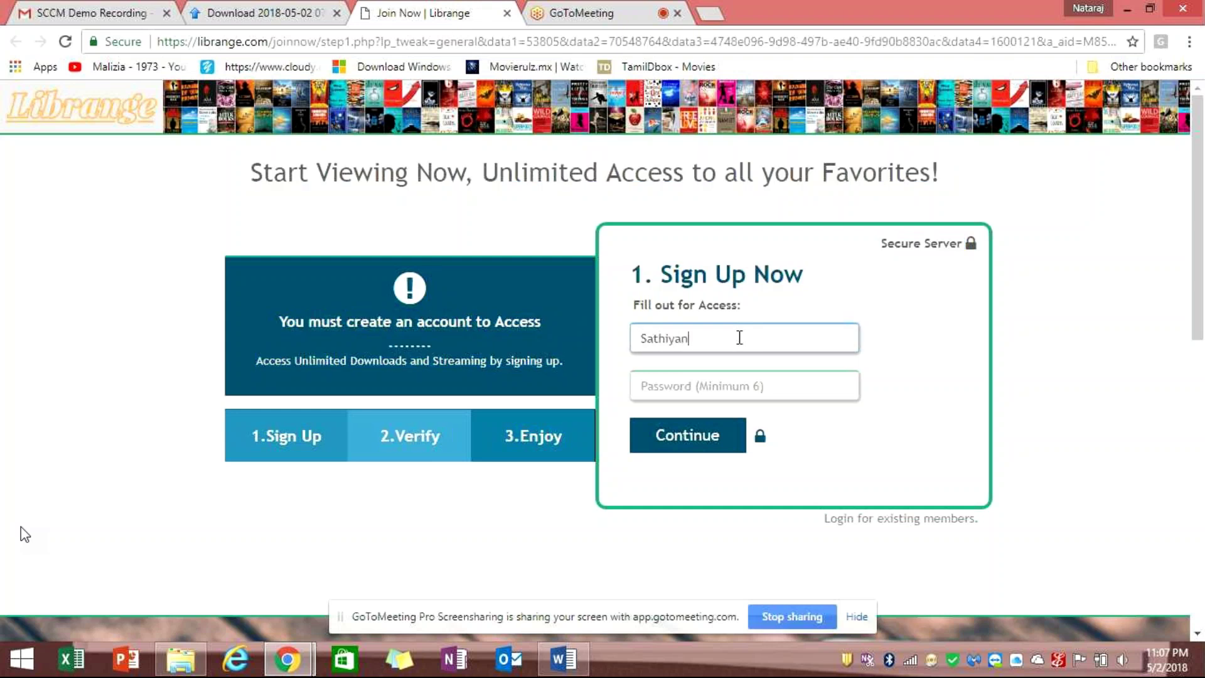
key(Tab)
key(shift+Tab)
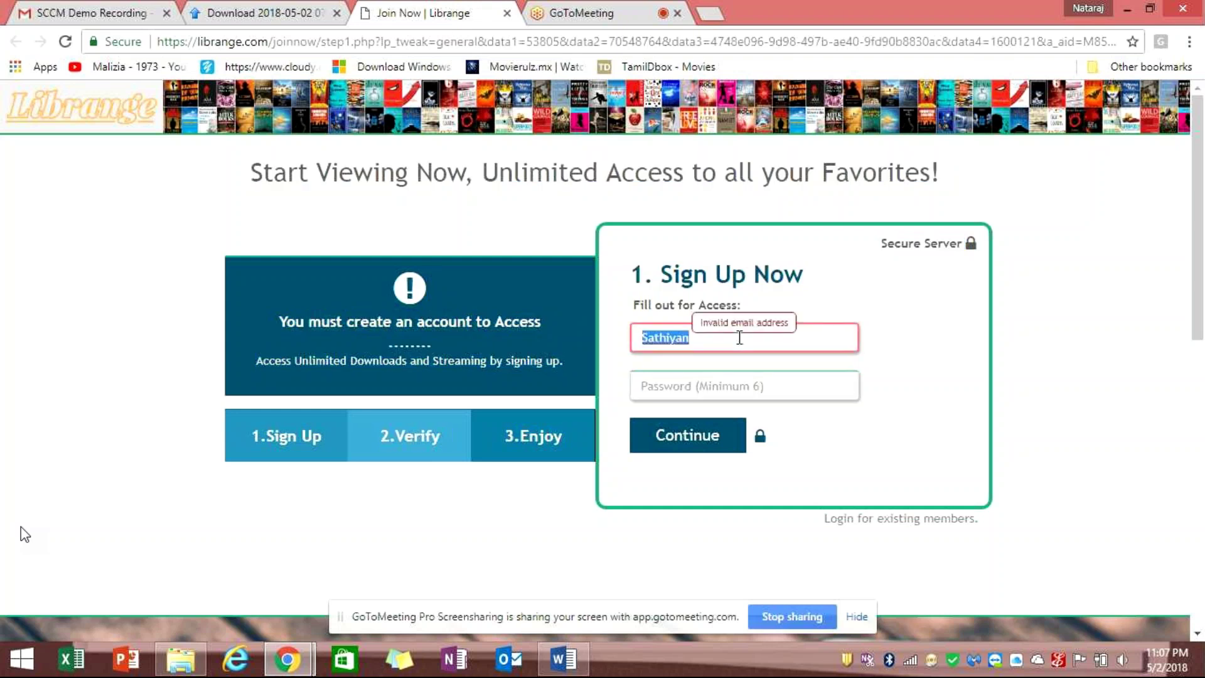
click(794, 341)
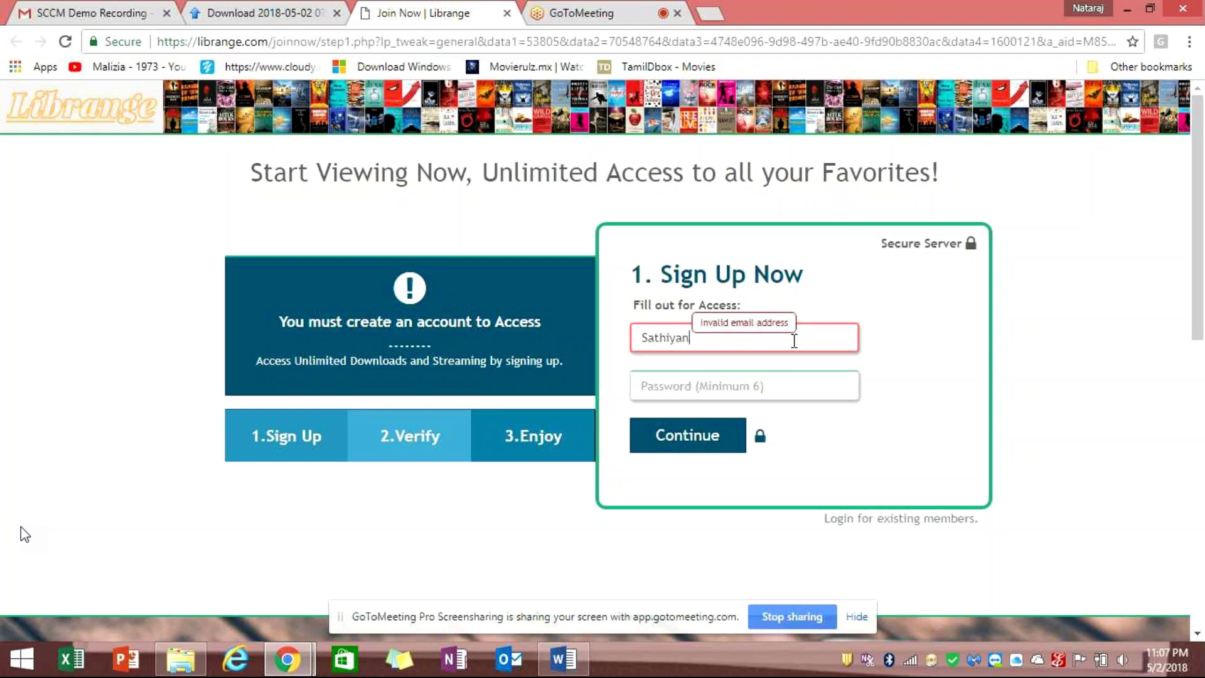
Correct the Email field to the suggested address, enter the password and submit the sign-up
key(BackSpace)
key(BackSpace)
key(BackSpace)
key(BackSpace)
key(BackSpace)
key(BackSpace)
key(BackSpace)
key(BackSpace)
text(ata)
key(BackSpace)
key(BackSpace)
key(BackSpace)
text(natara)
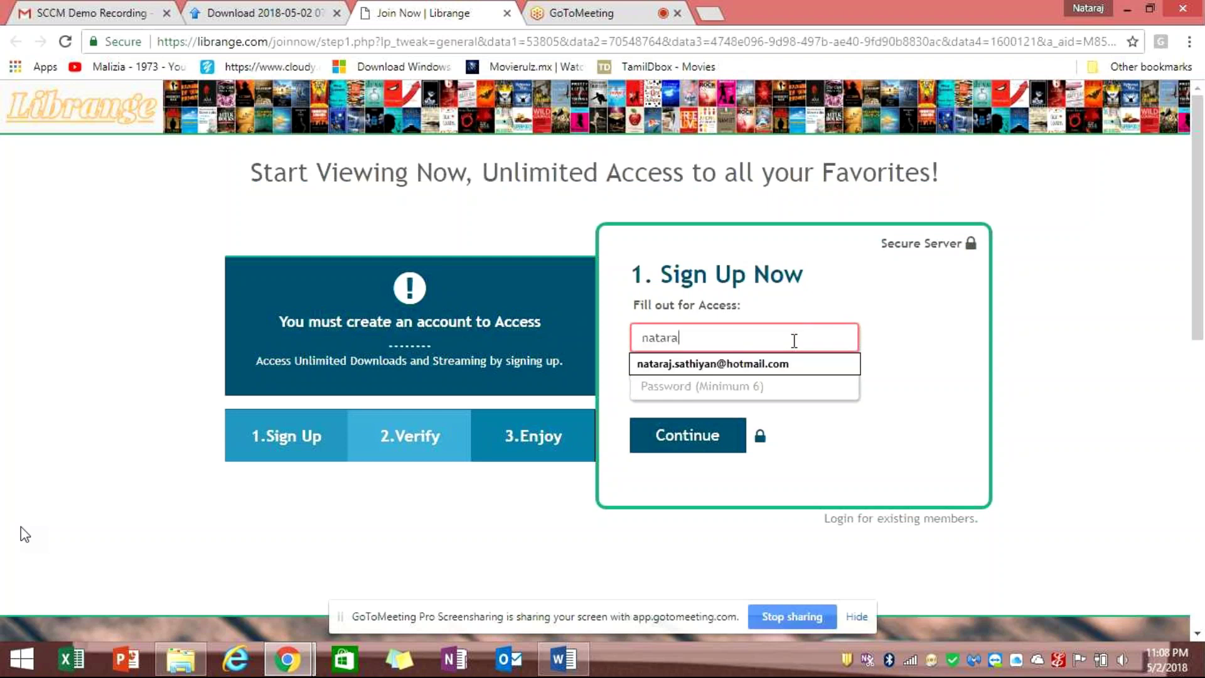
key(Tab)
text(•••••)
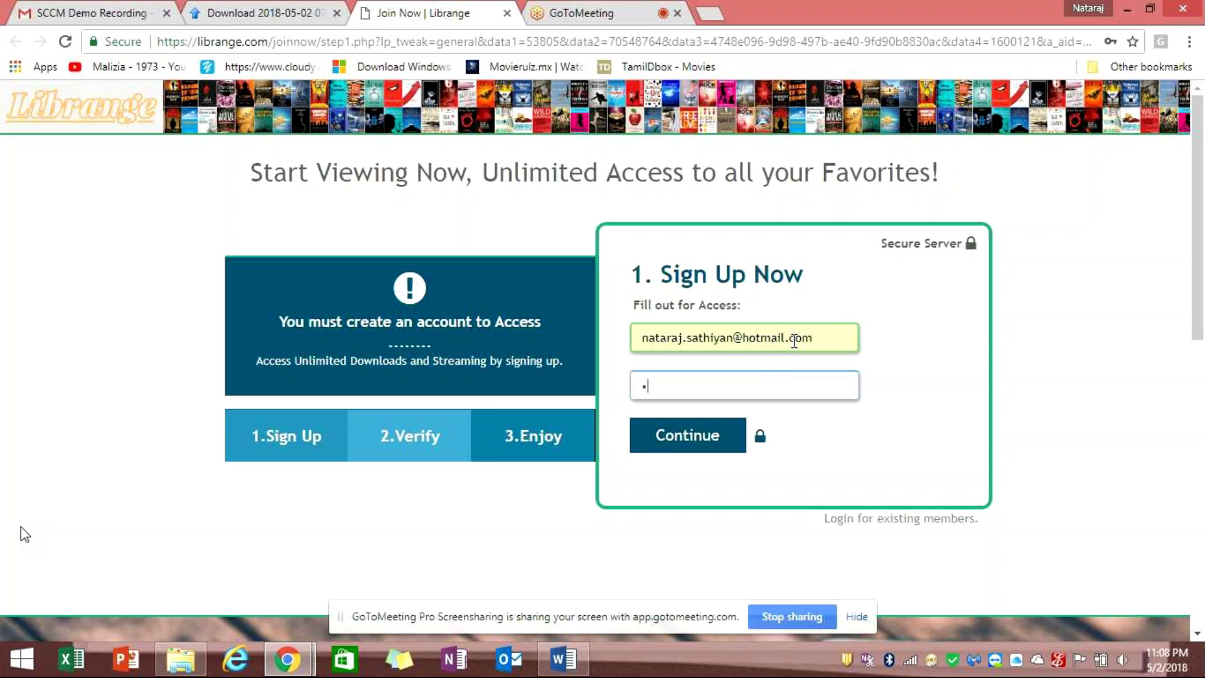
text(••••)
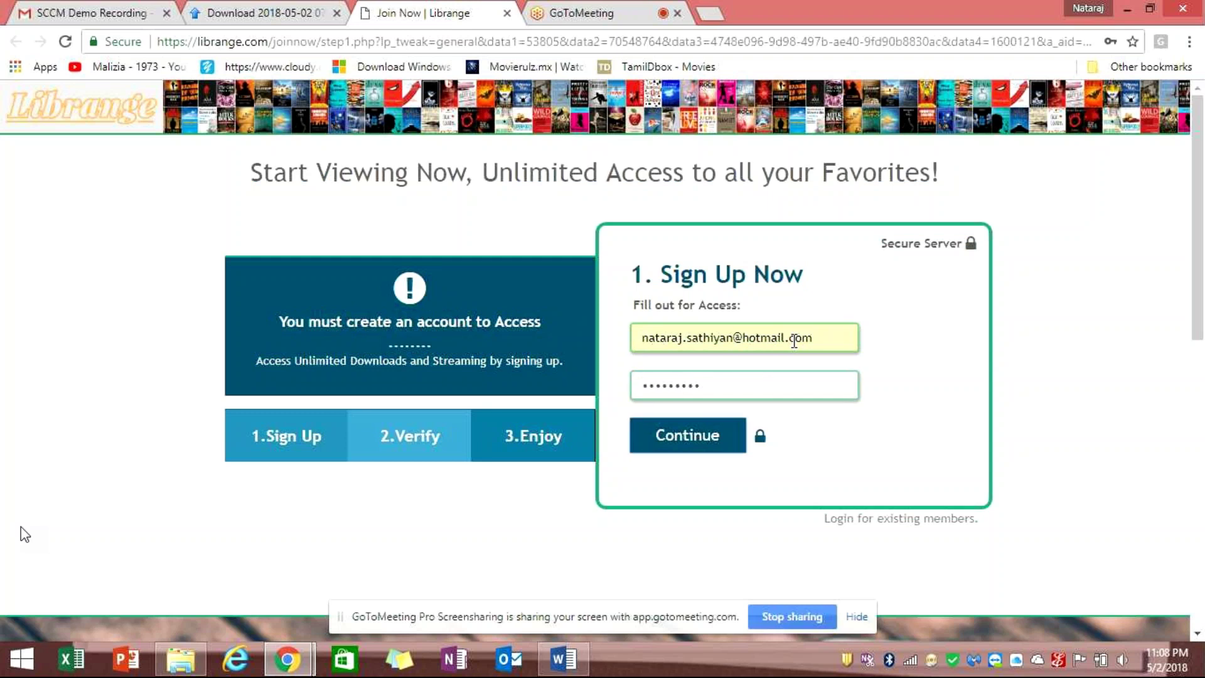
key(Return)
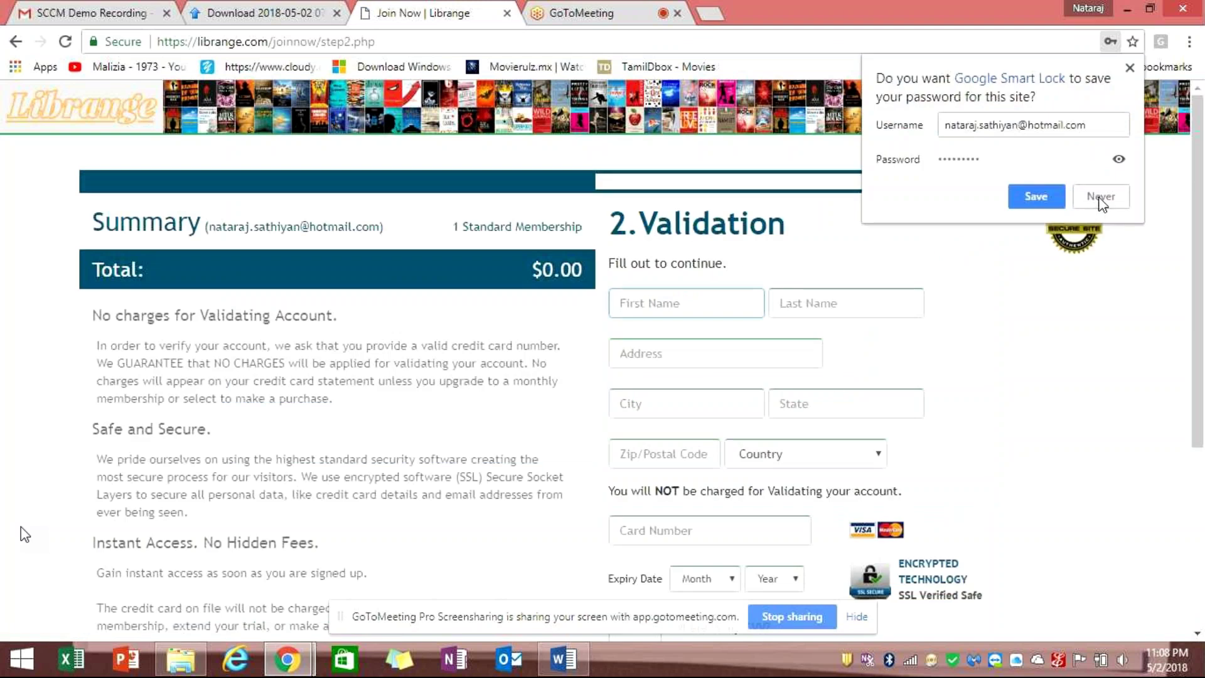
Decline saving the password and return to the sendspace download page
click(1099, 200)
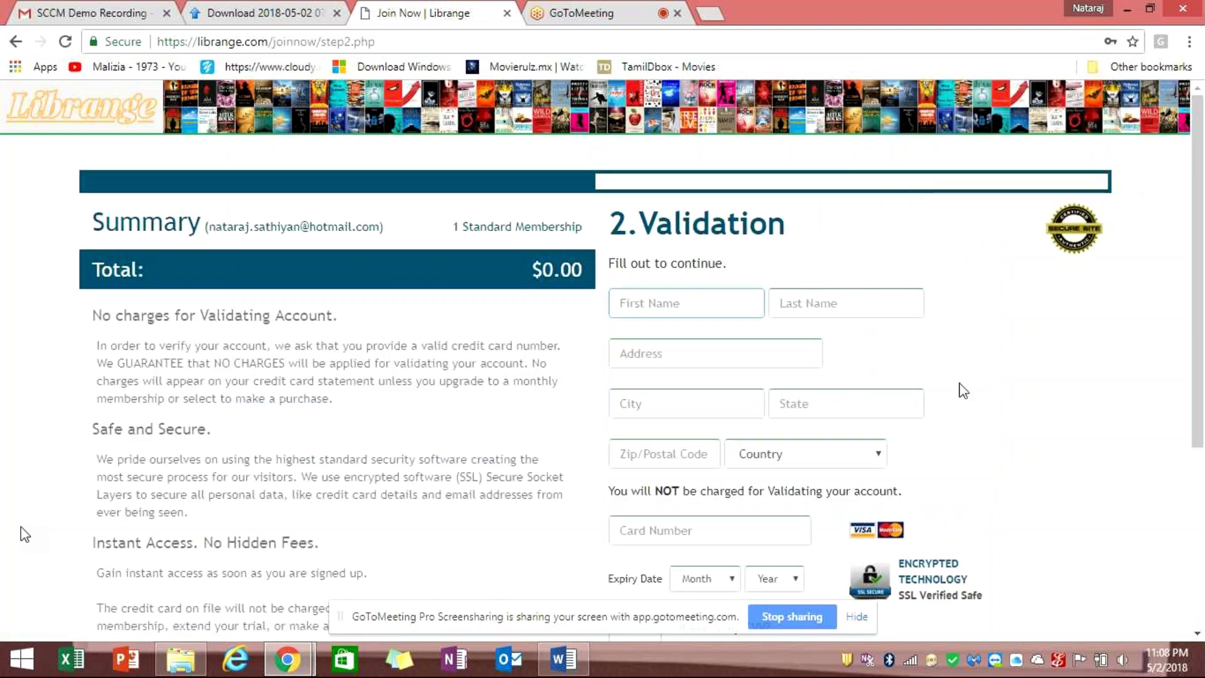
scroll(964, 391, down, 4)
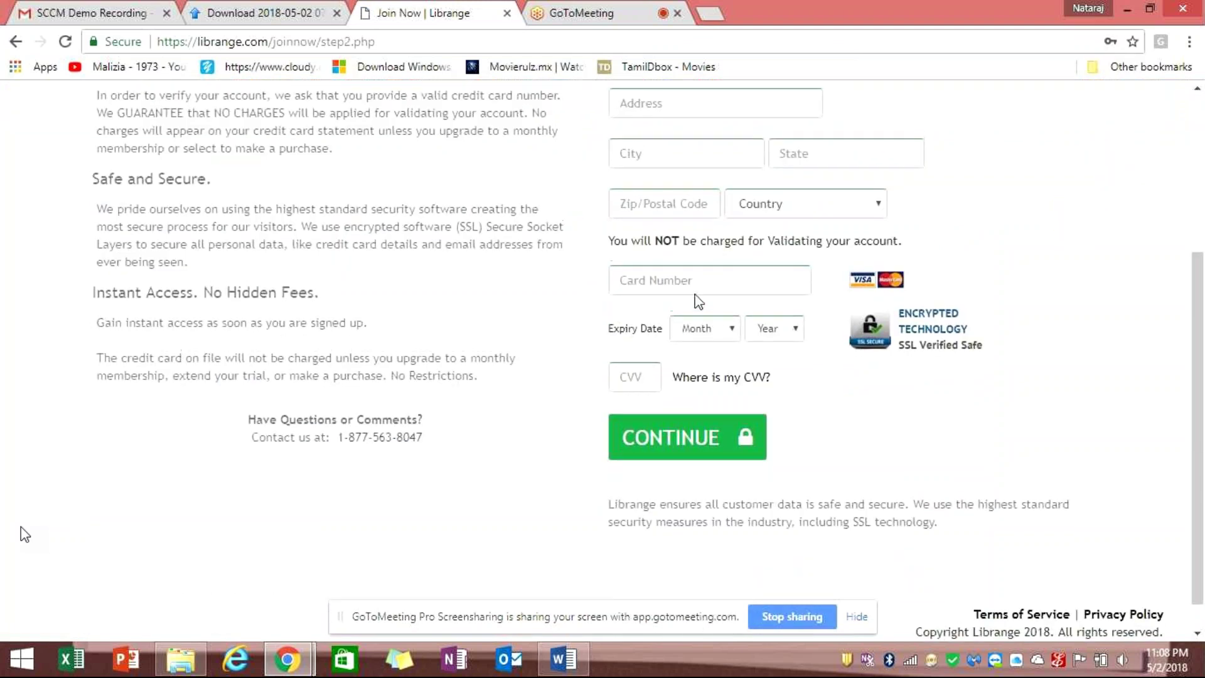
scroll(324, 257, up, 3)
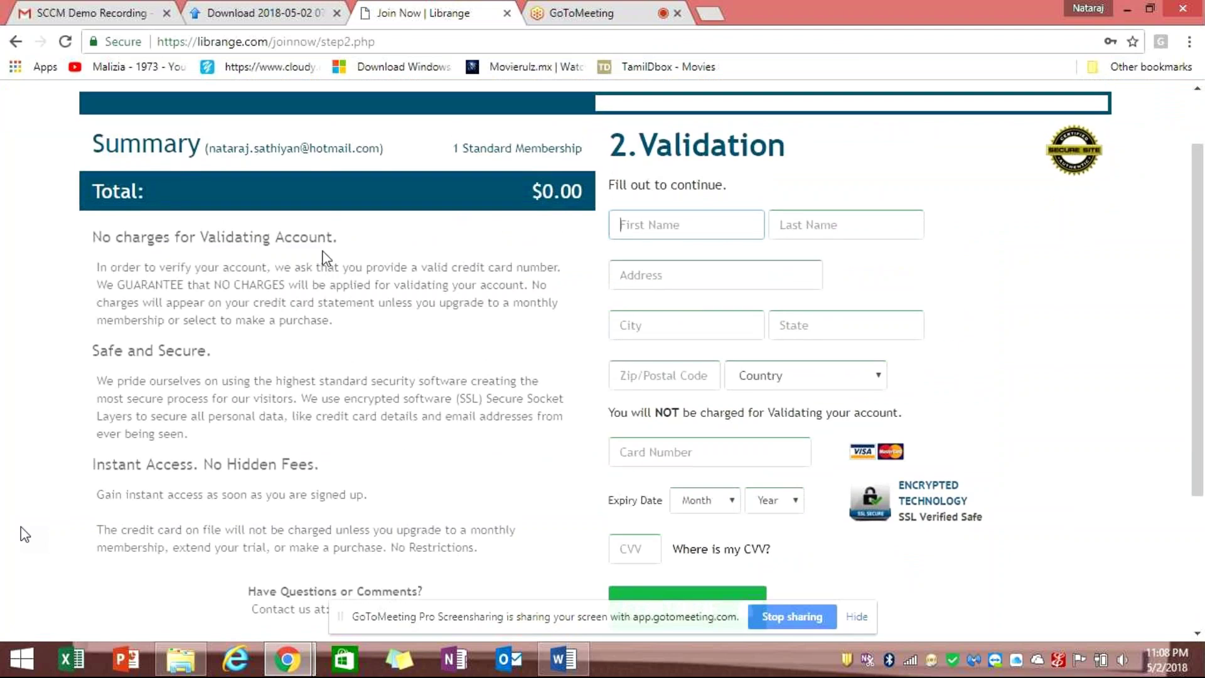
click(225, 13)
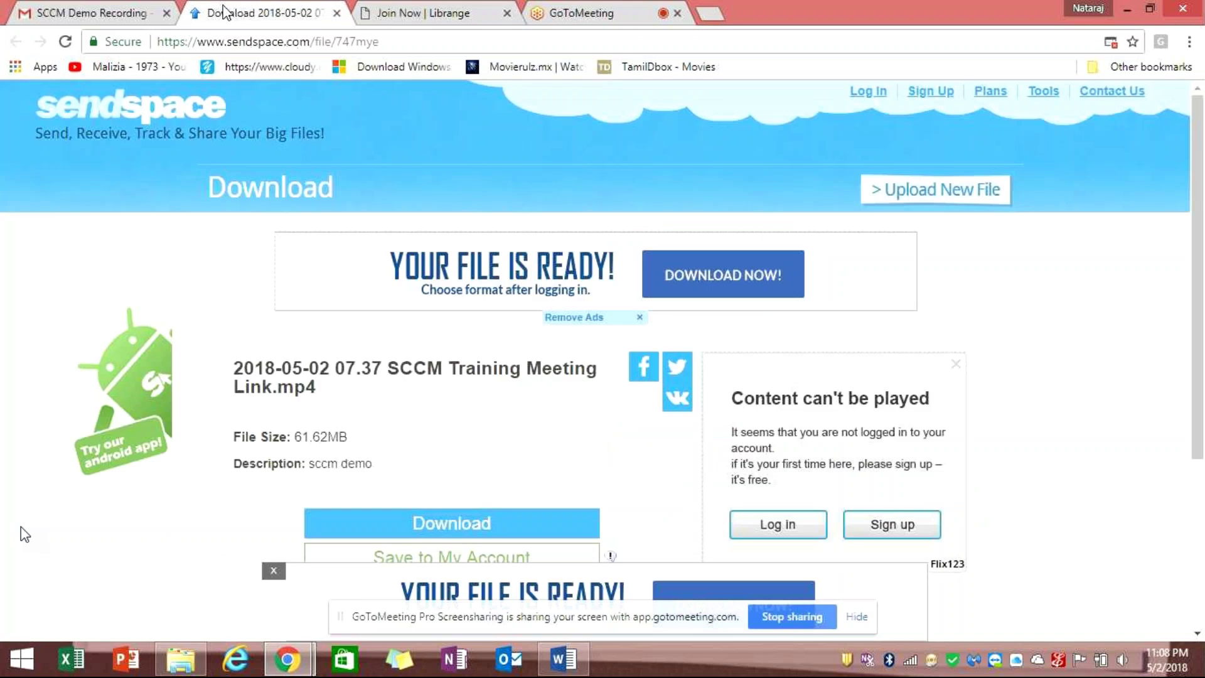
Check the SCCM Demo Recording e-mail, then return to the sendspace page for the 61.62MB recording
click(128, 10)
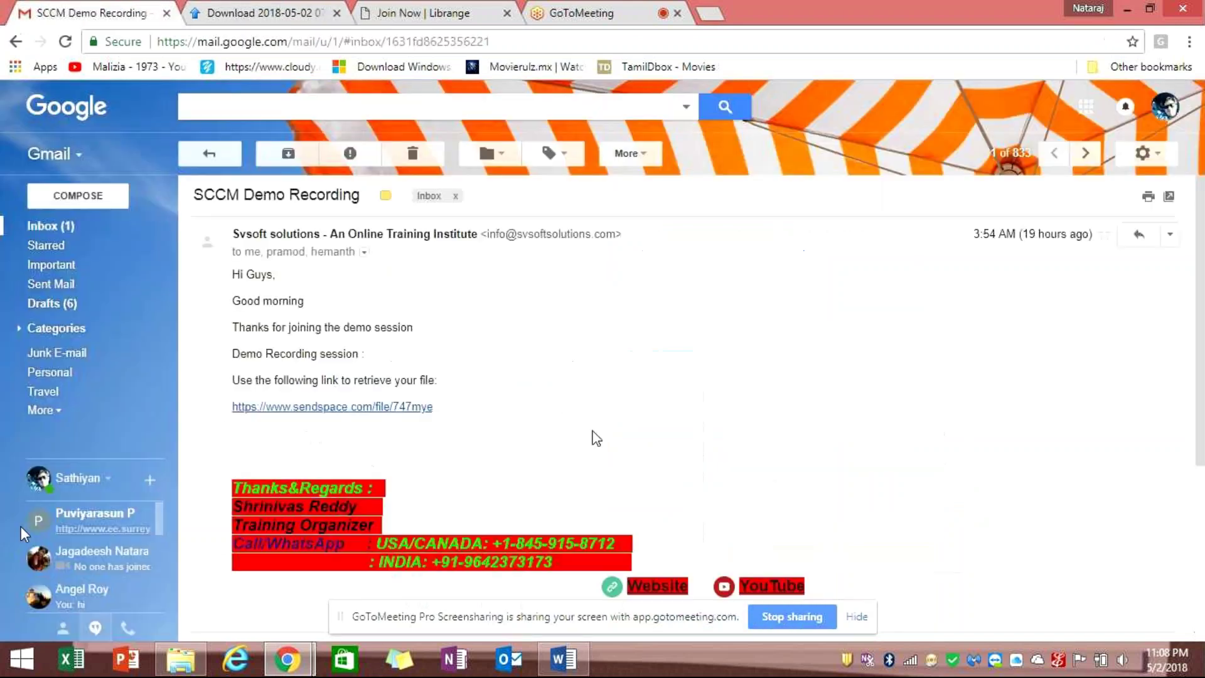
key(ctrl+Tab)
scroll(532, 451, down, 4)
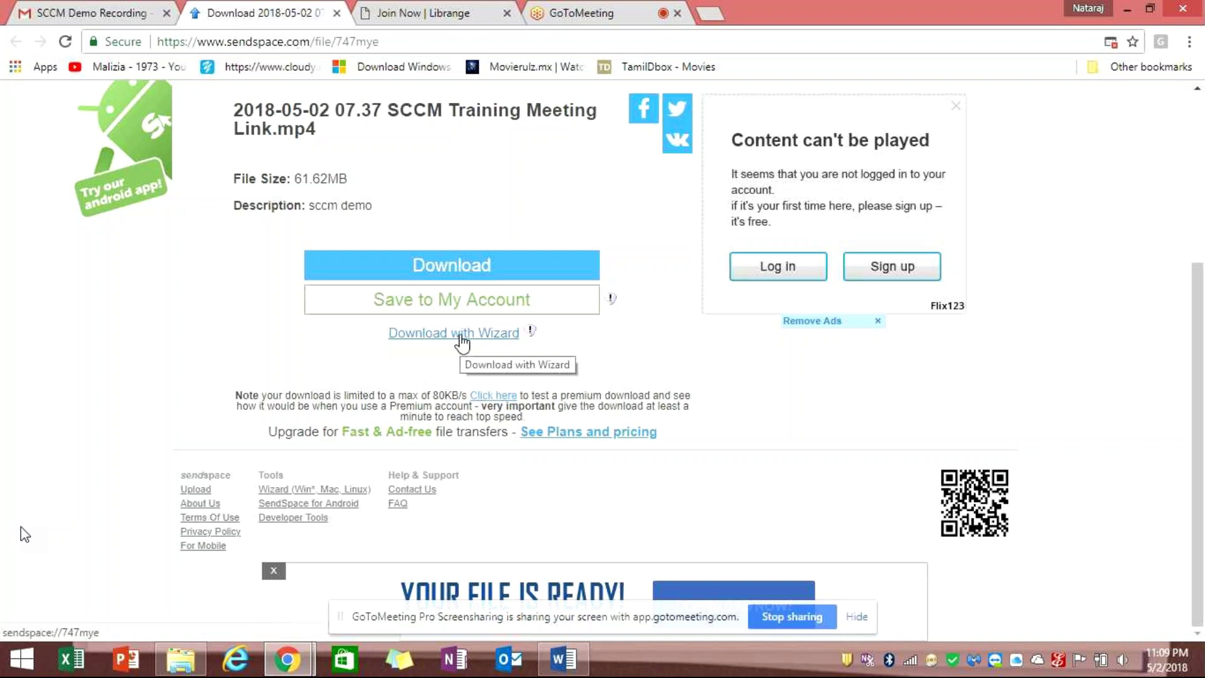
click(442, 270)
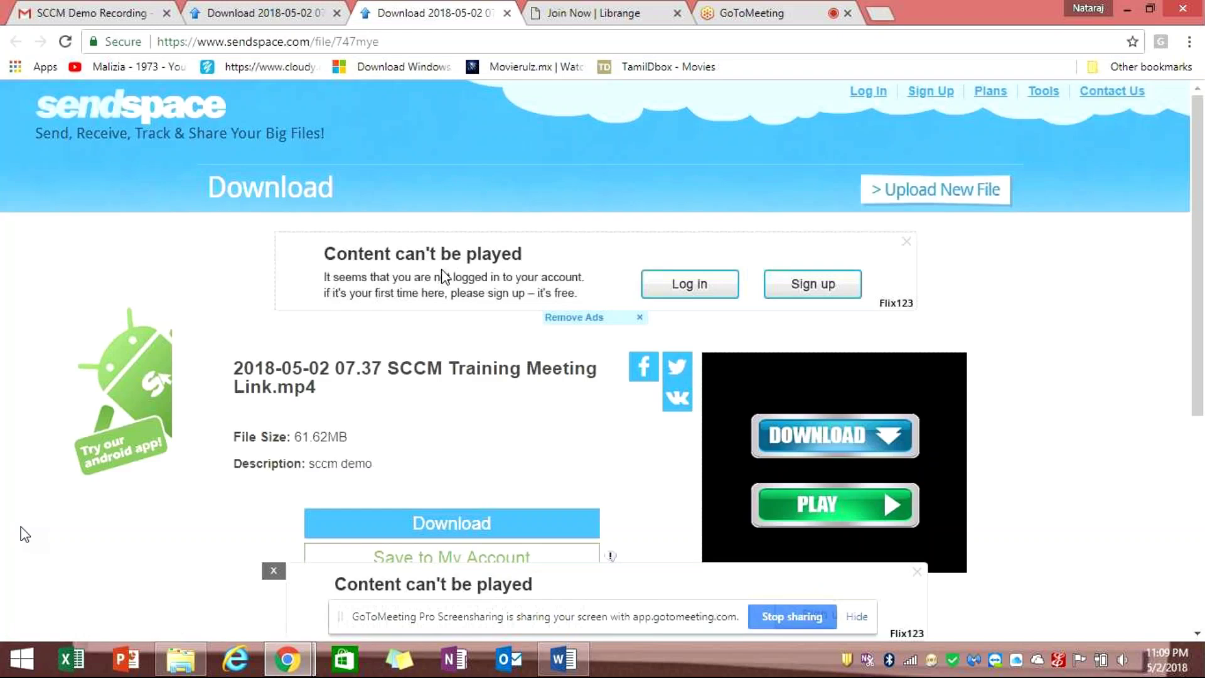
Download the 61.6 MB SCCM Training Meeting Link.mp4, close the Librange tab, and stop screen sharing
click(418, 525)
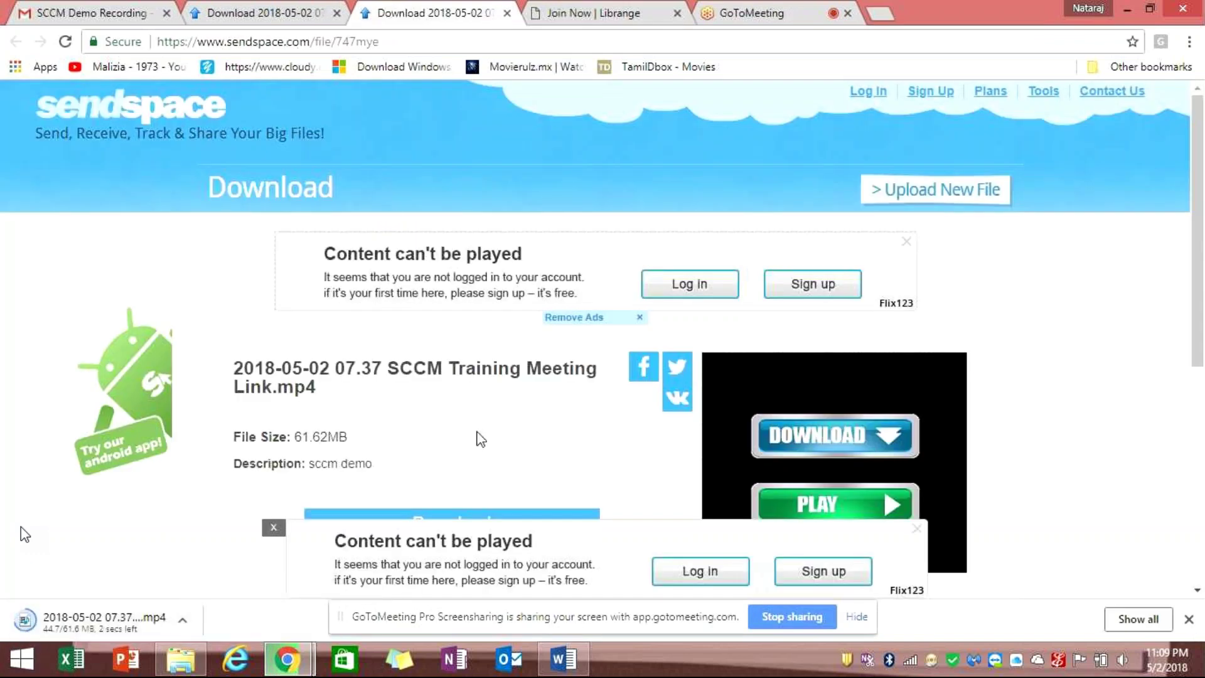
click(595, 11)
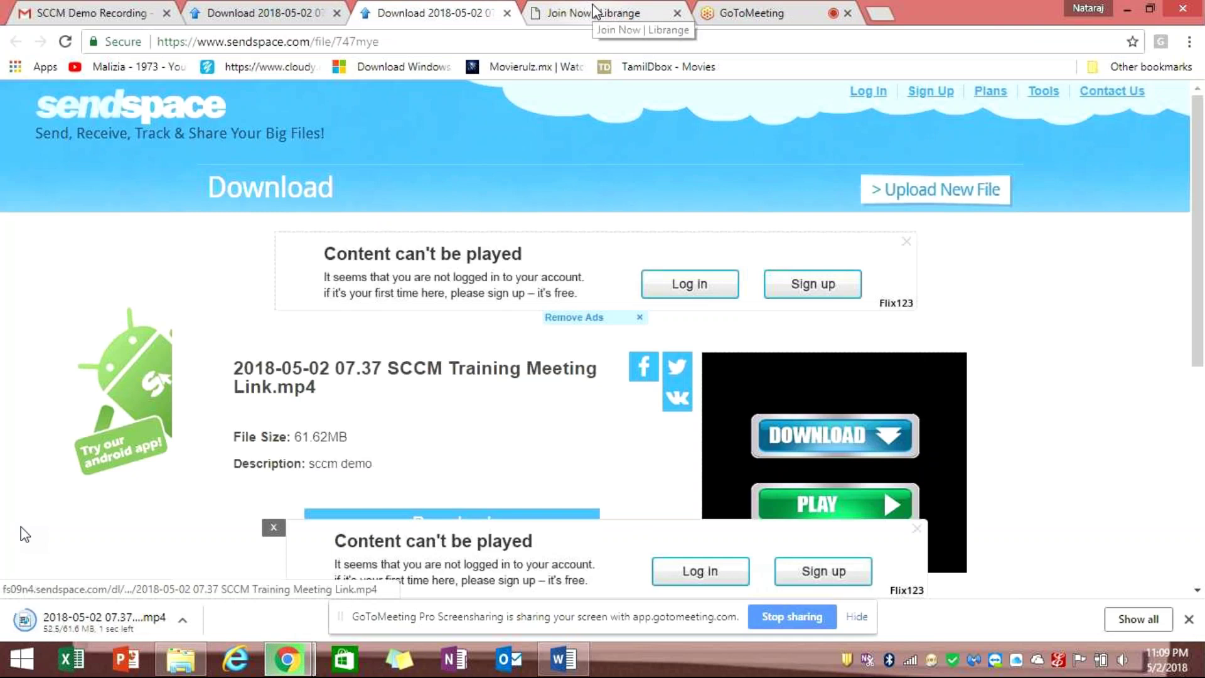
click(678, 13)
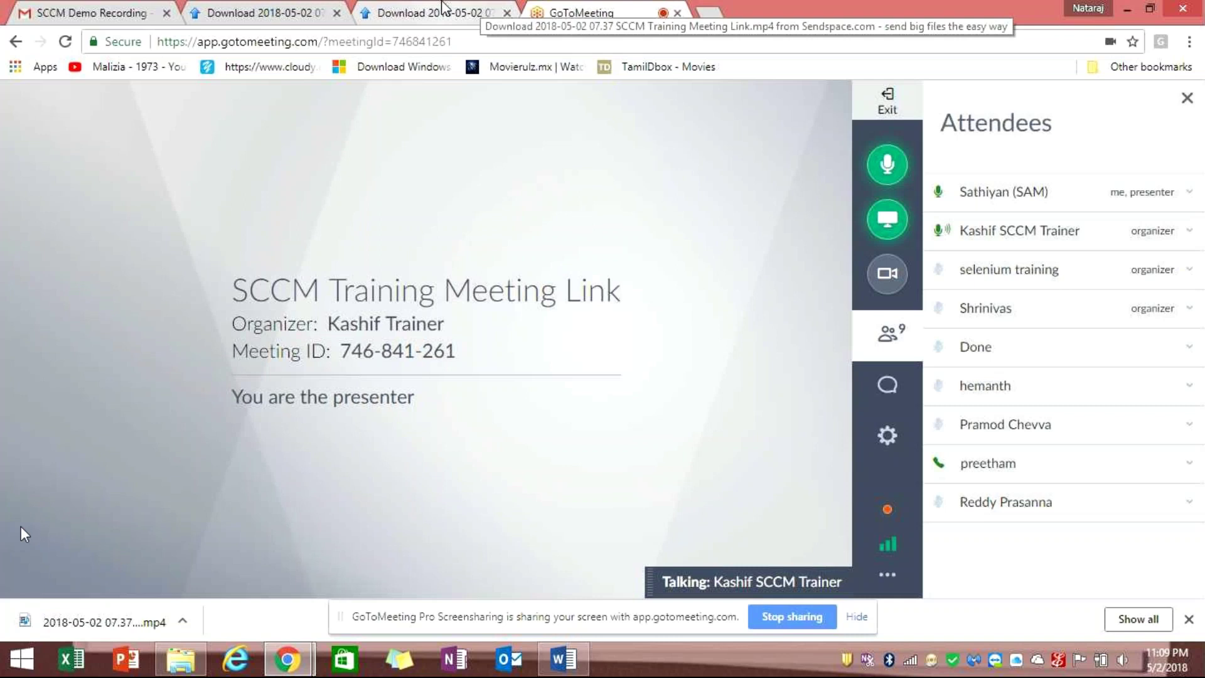
click(443, 9)
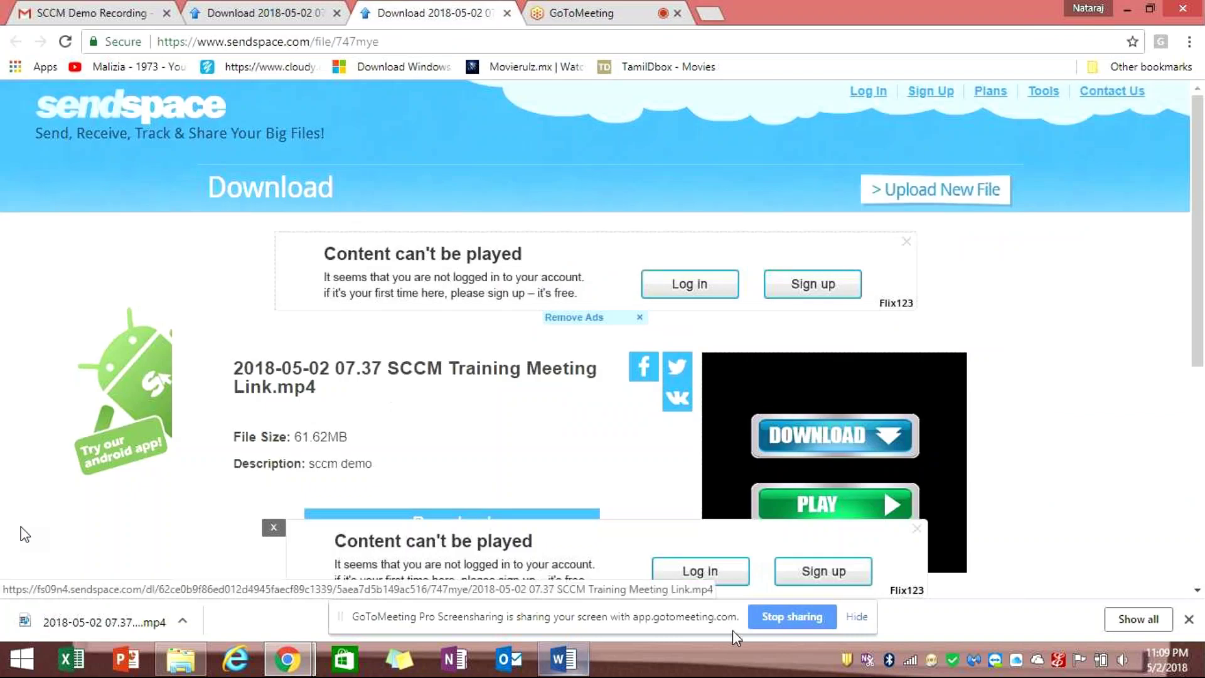
click(781, 612)
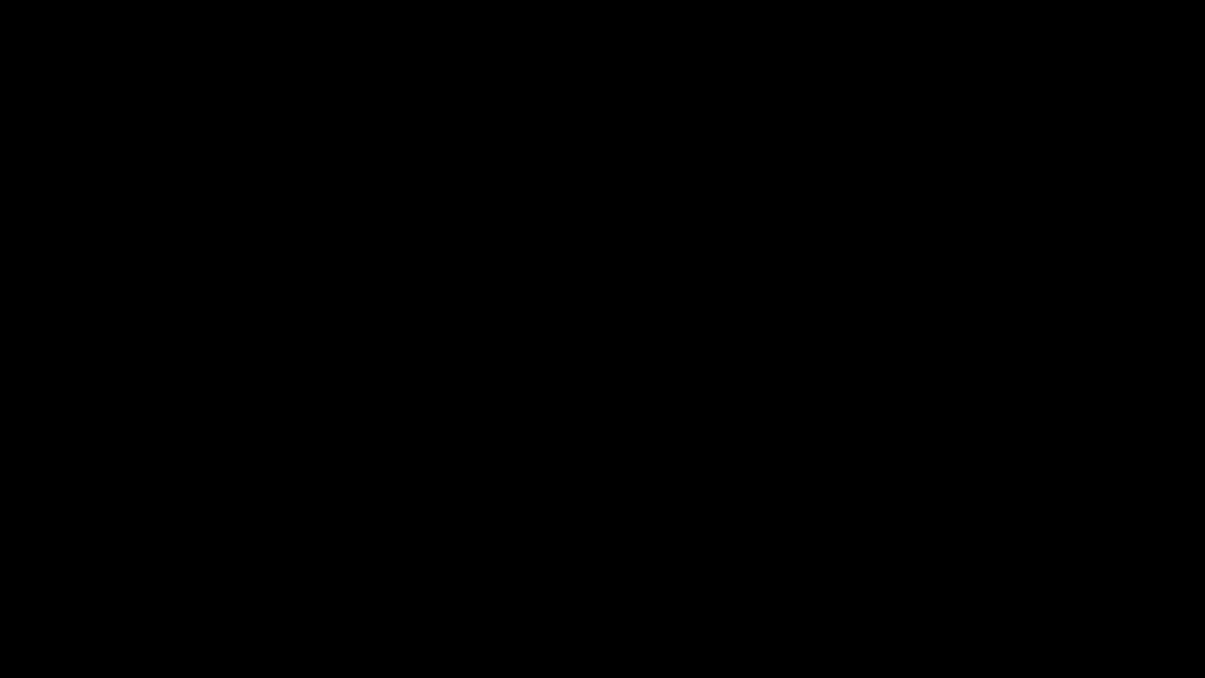